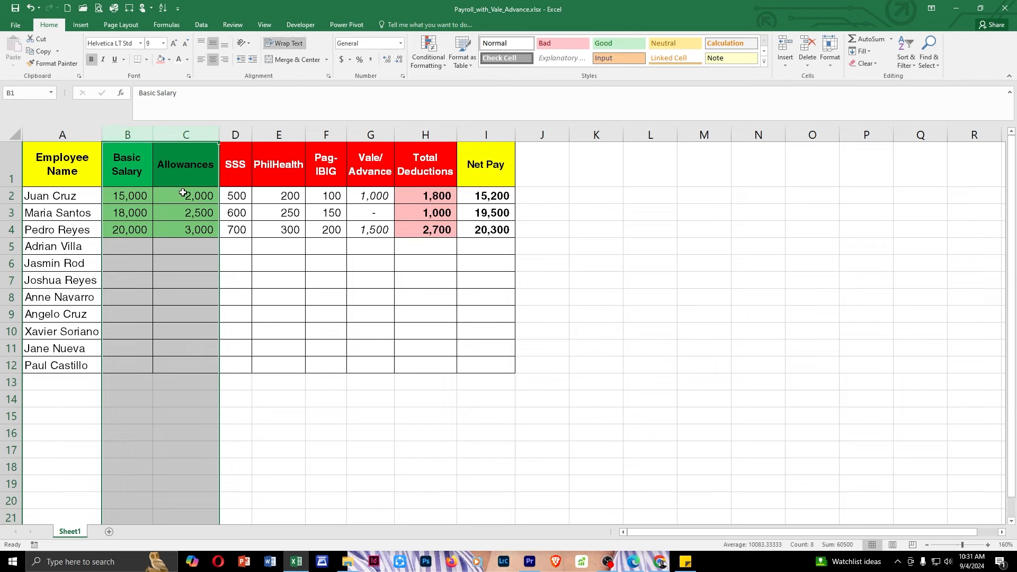
left_click(194, 257)
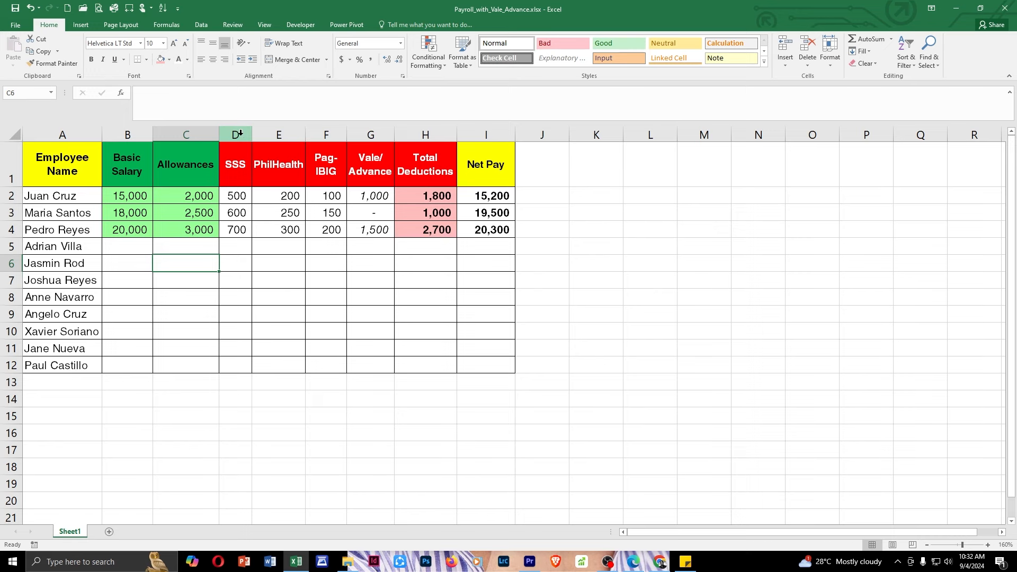
left_click_drag(241, 134, 358, 132)
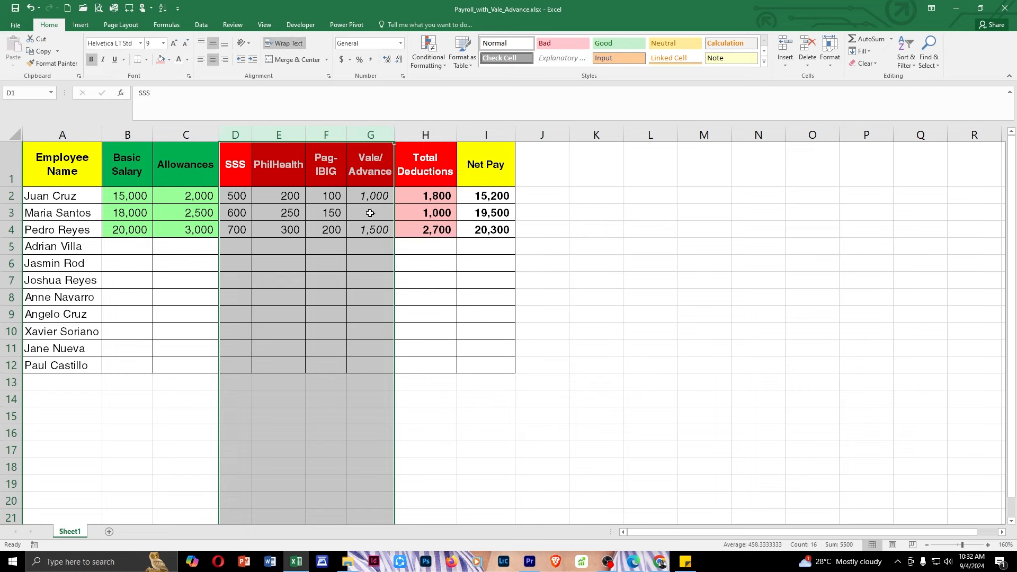
left_click(429, 135)
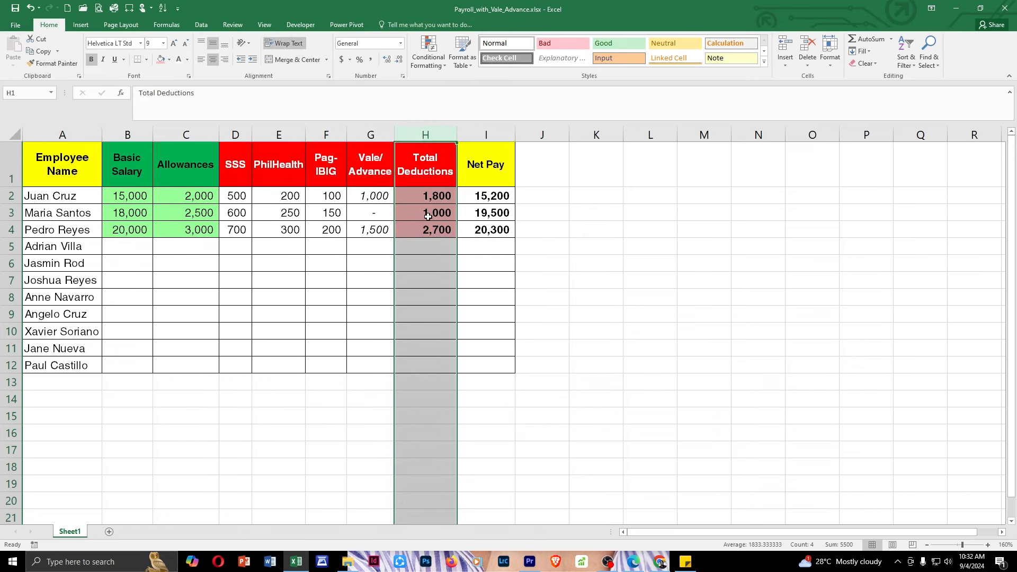
left_click(486, 135)
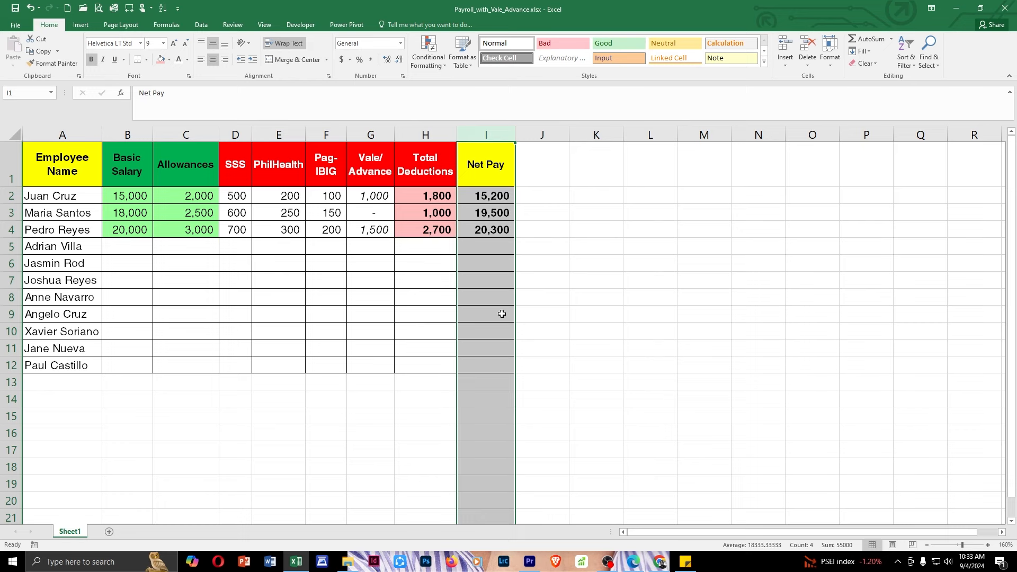
left_click(278, 296)
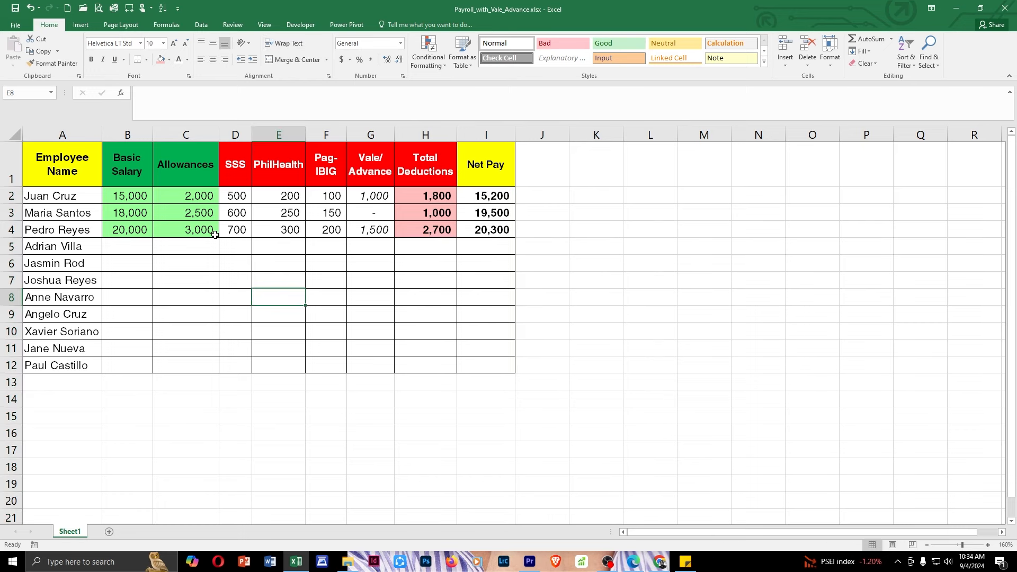
Clear the total deductions entered for the first three employees in H2:H4.
left_click(425, 200)
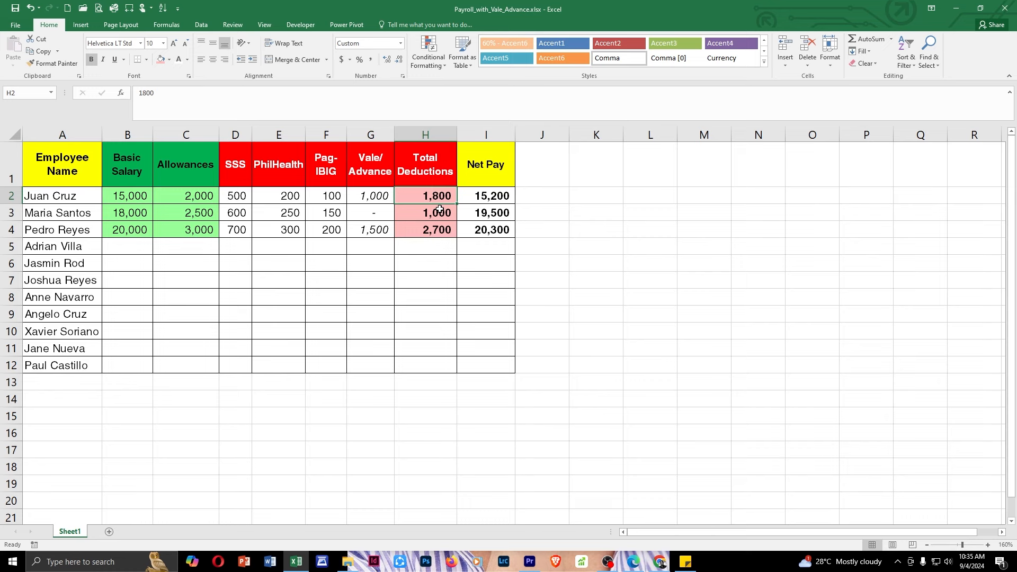
left_click(432, 230, "shift")
key("Delete")
Total the four deductions in H2 with the formula =D2+E2+F2+G2, and clear that cell again.
type("=")
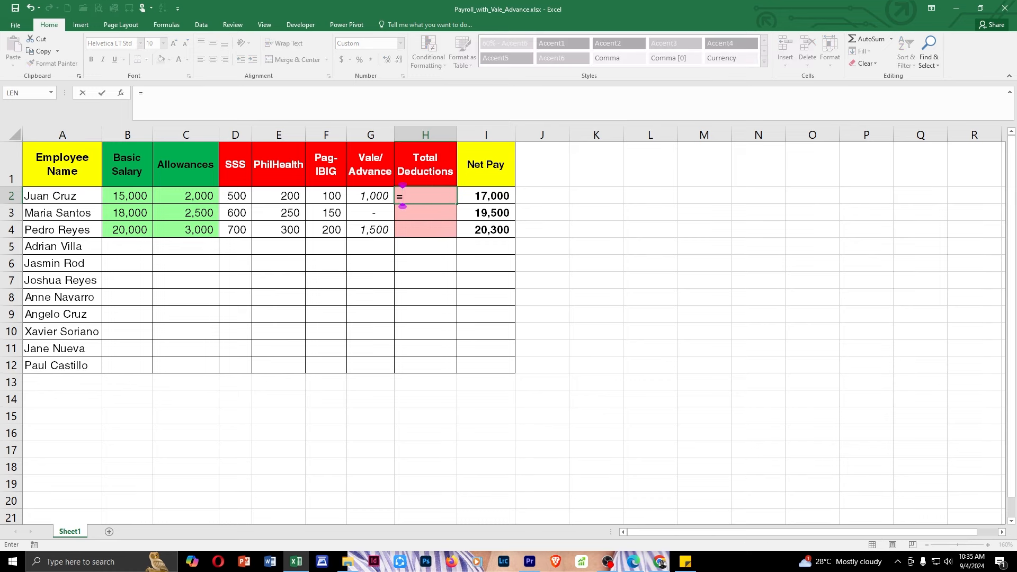
left_click(239, 196)
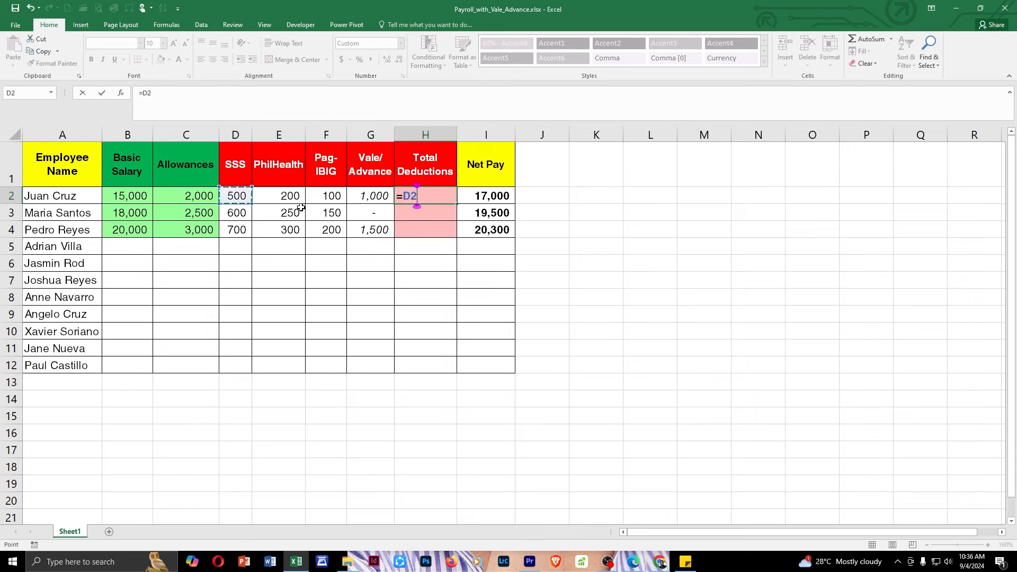
type("+")
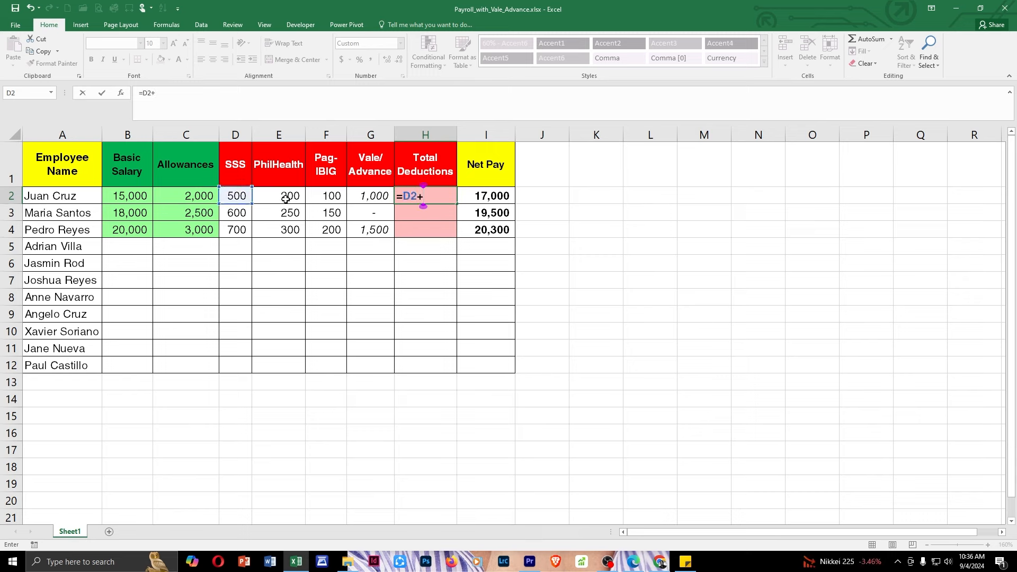
left_click(286, 199)
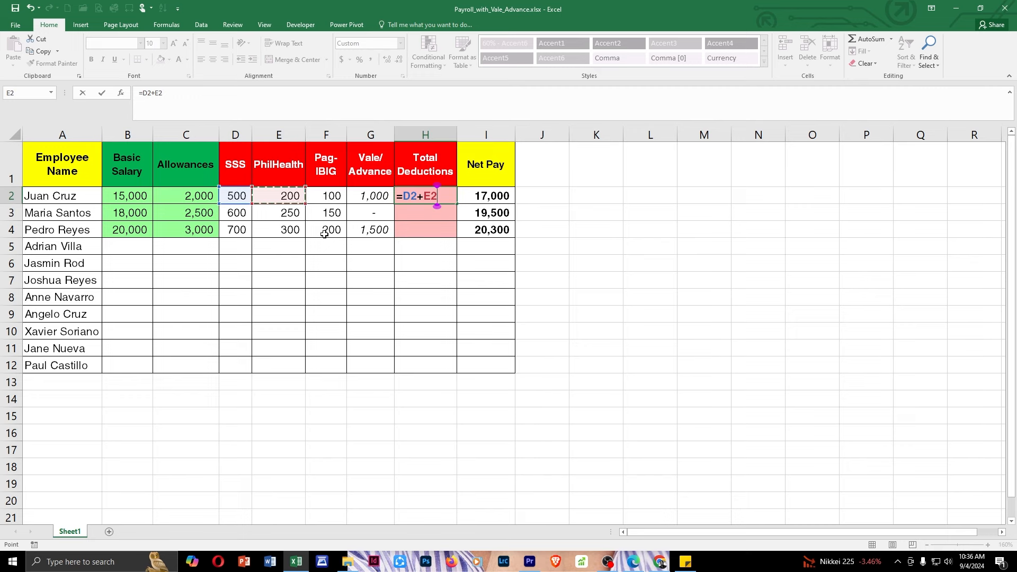
type("+")
left_click(328, 198)
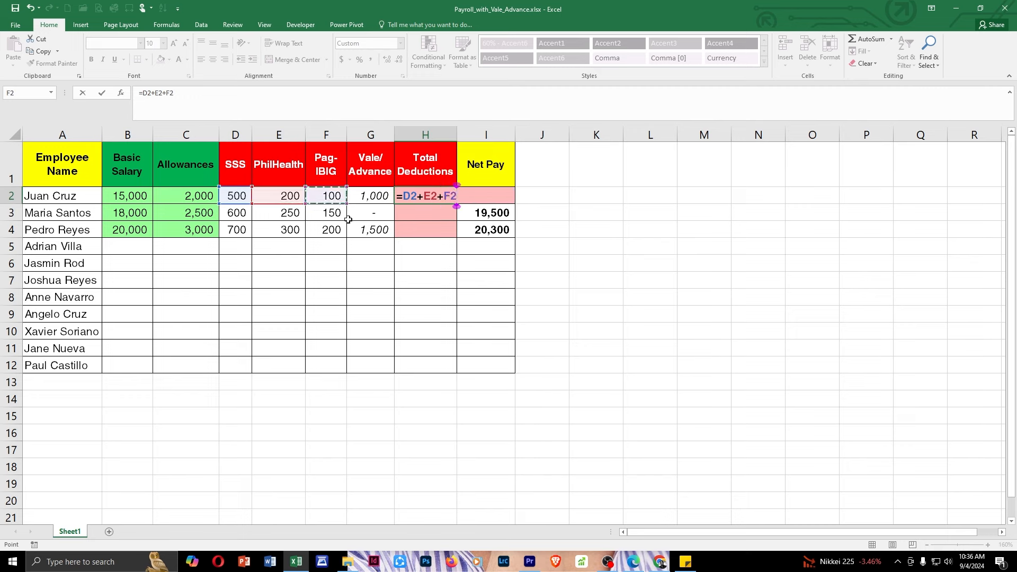
type("+")
left_click(366, 199)
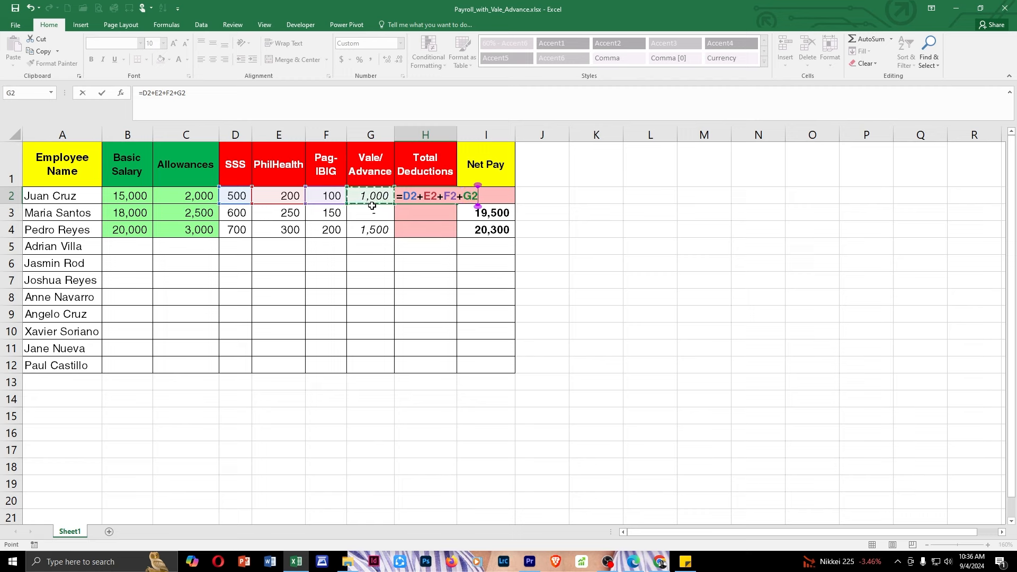
key("Return")
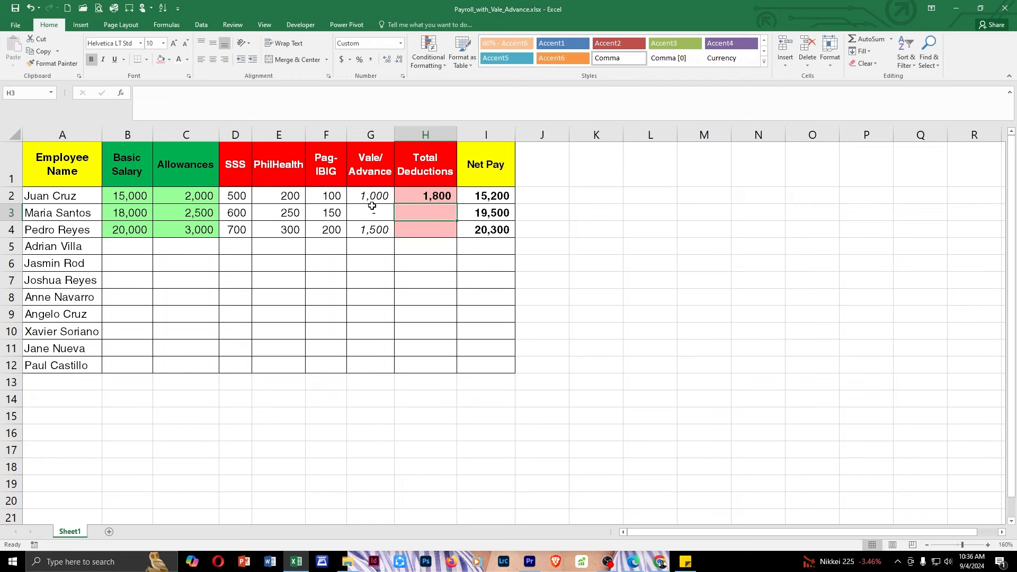
left_click(414, 196)
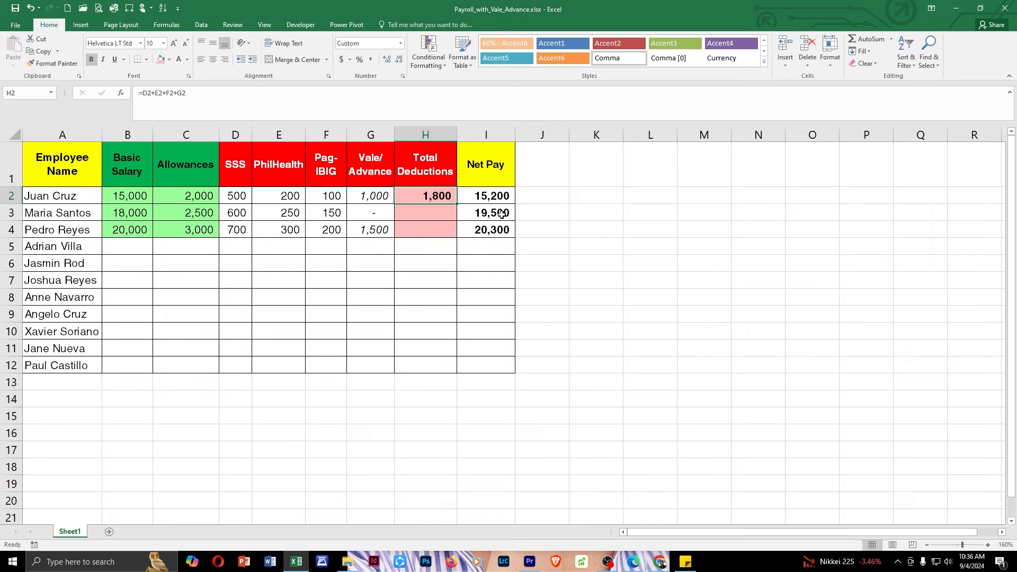
key("Delete")
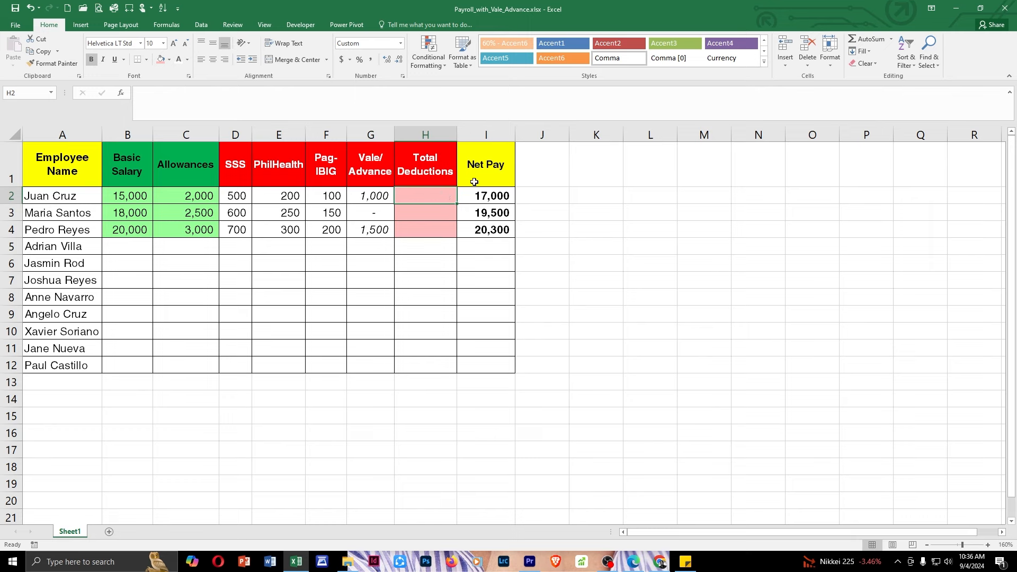
Total the deductions in H2 with an AutoSum of D2:G2 and fill the formula down to H12.
left_click(870, 46)
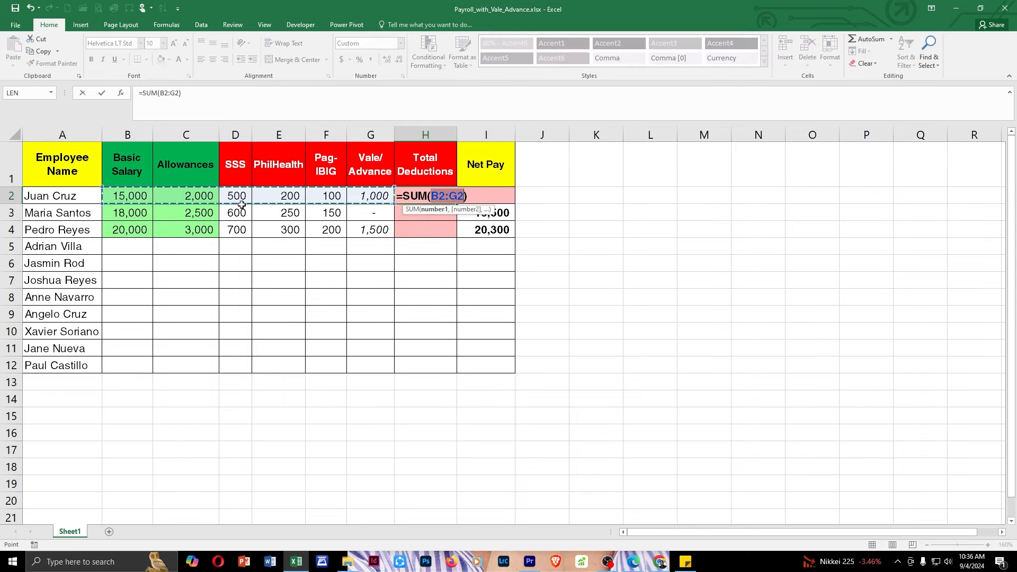
left_click_drag(238, 198, 361, 196)
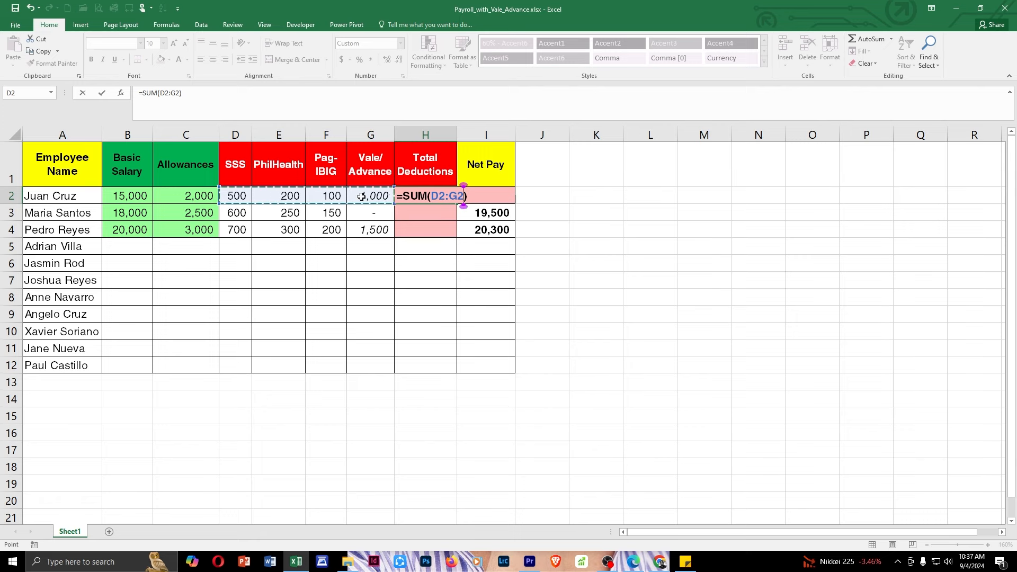
key("Return")
left_click(427, 197)
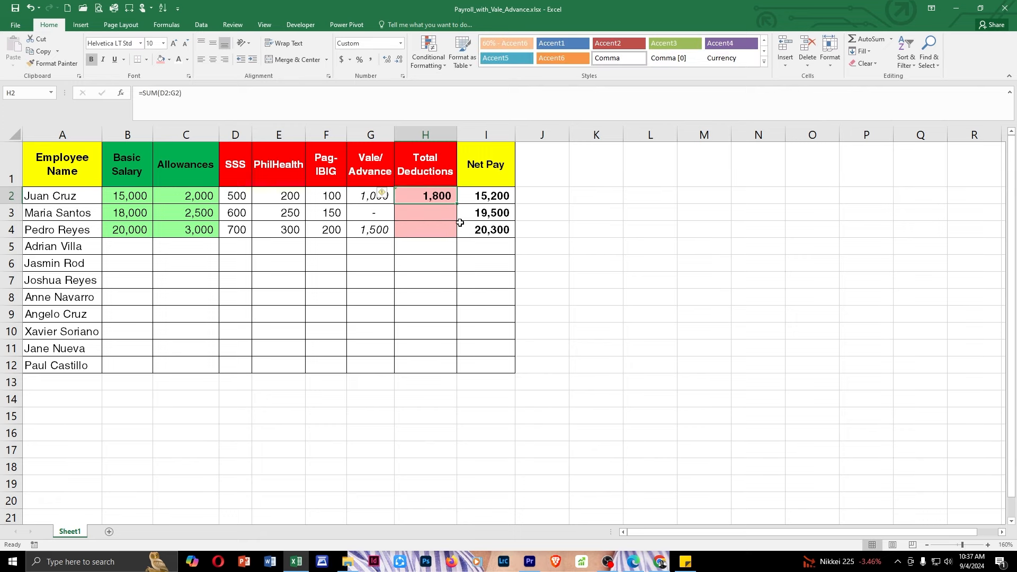
left_click_drag(457, 203, 455, 370)
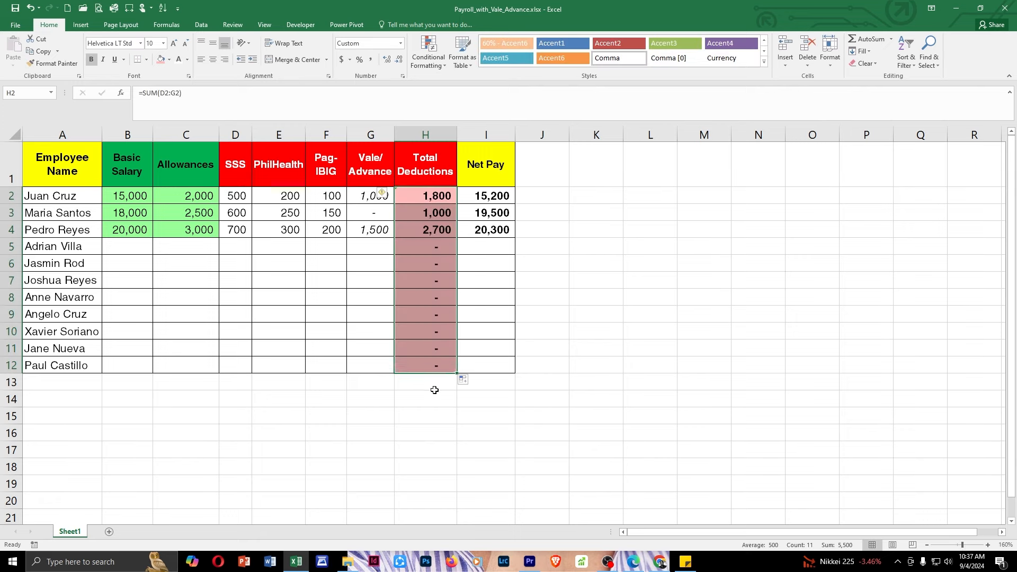
Clear the existing net pay formulas in I2:I4.
left_click(485, 199)
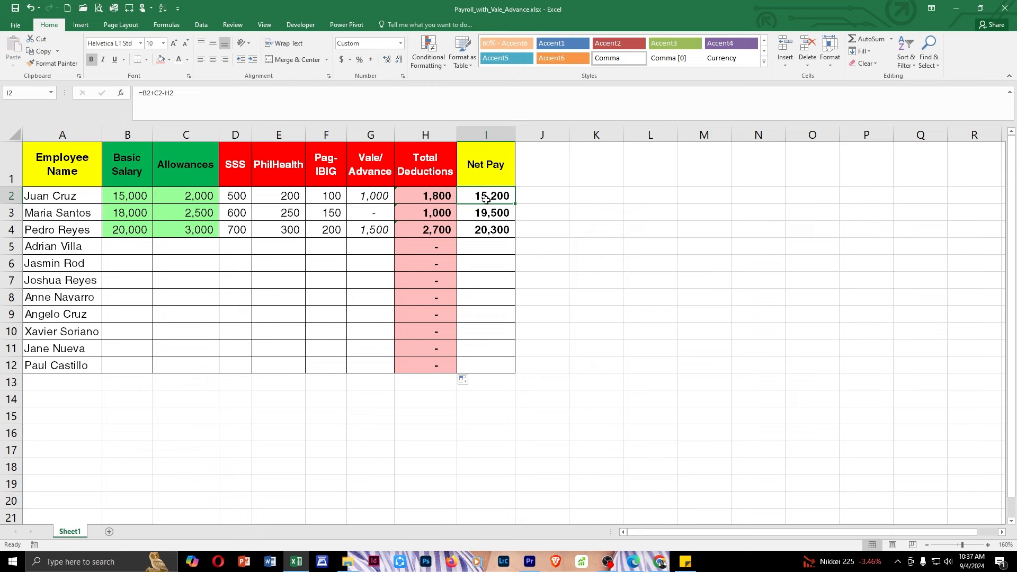
left_click_drag(486, 200, 487, 231)
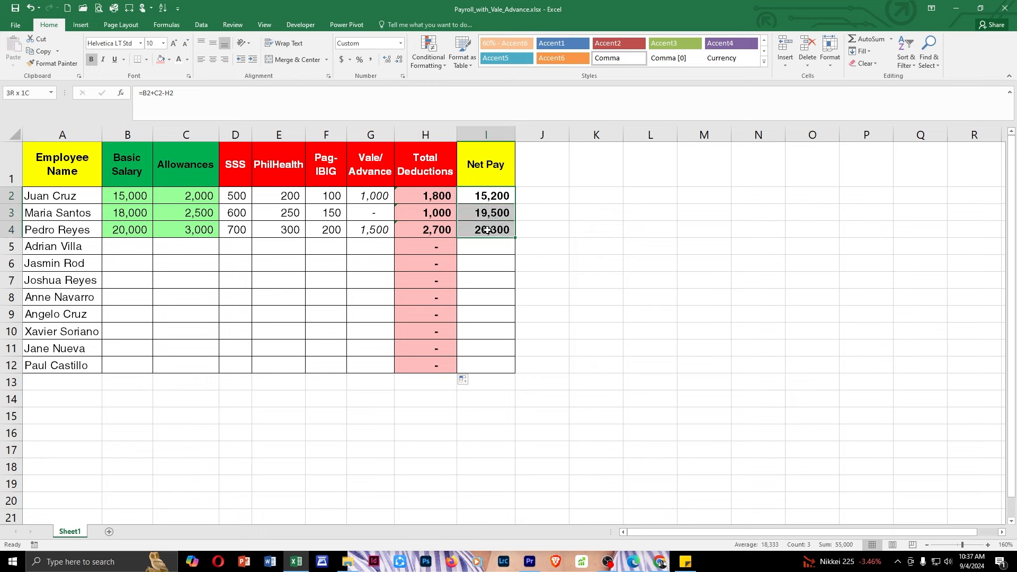
key("Delete")
Calculate net pay in I2 with the formula =B2+C2-H2 and fill it down to I12.
double_click(495, 197)
type("=")
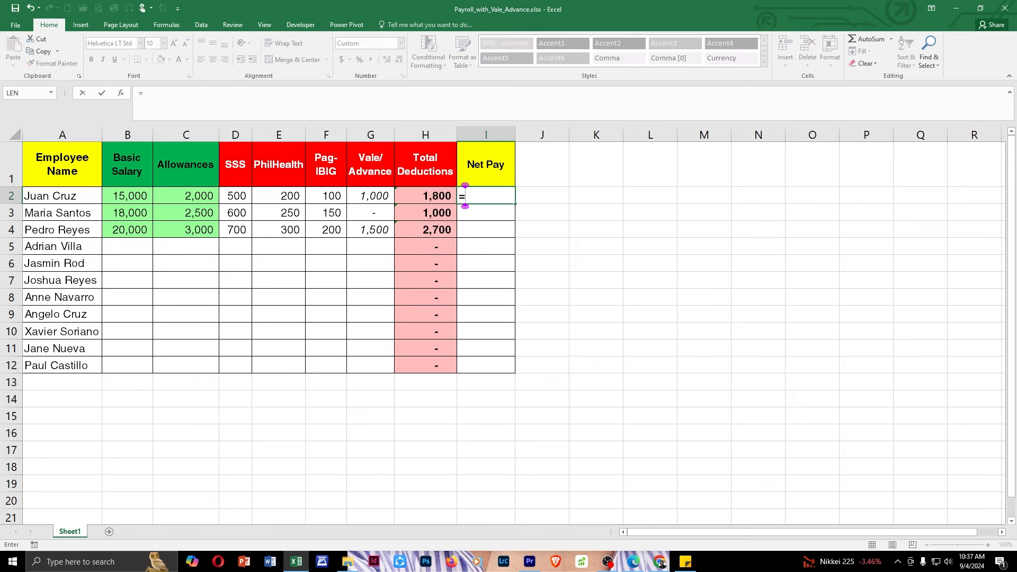
left_click(128, 197)
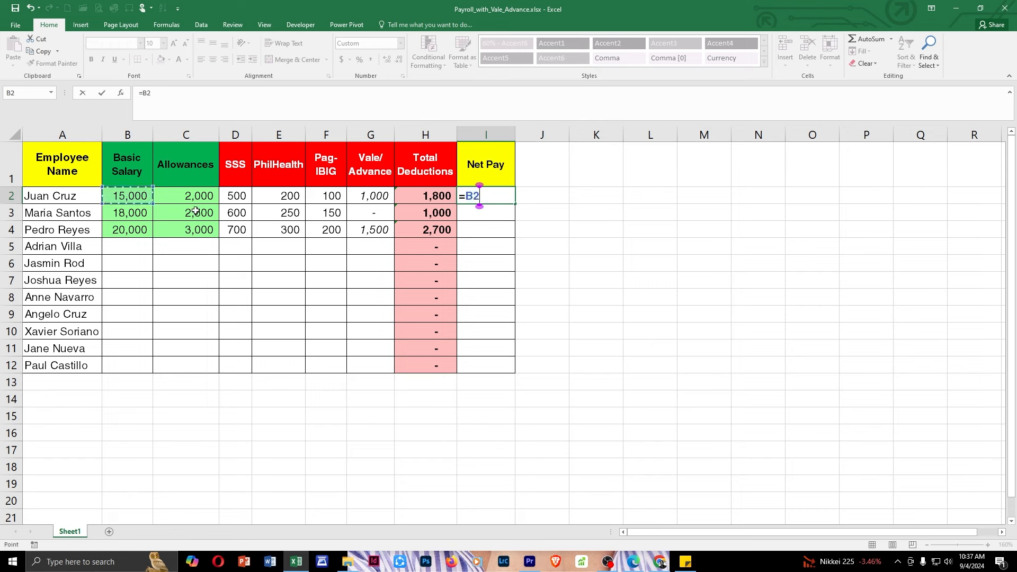
type("+")
left_click(189, 195)
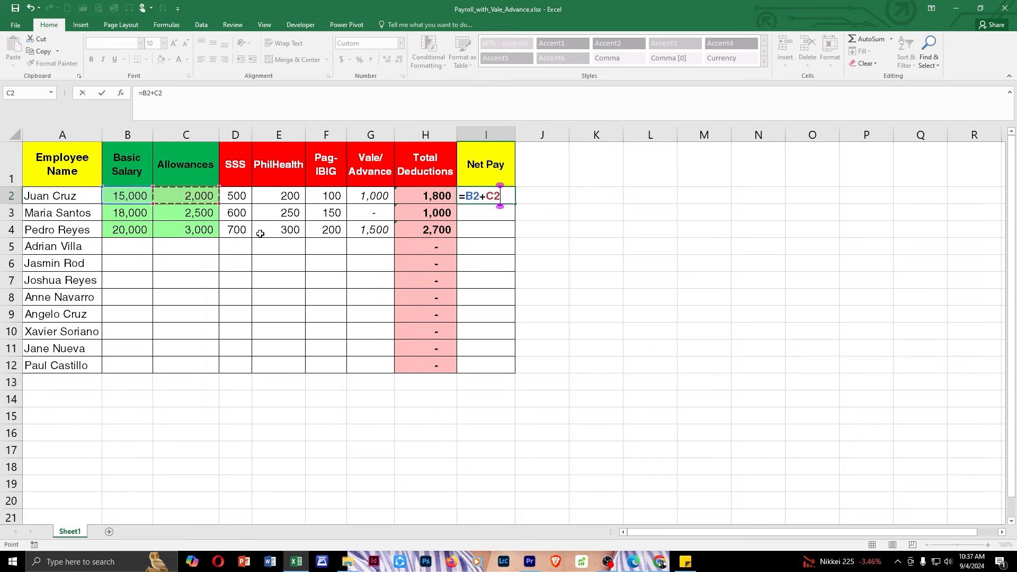
type("-")
left_click(431, 198)
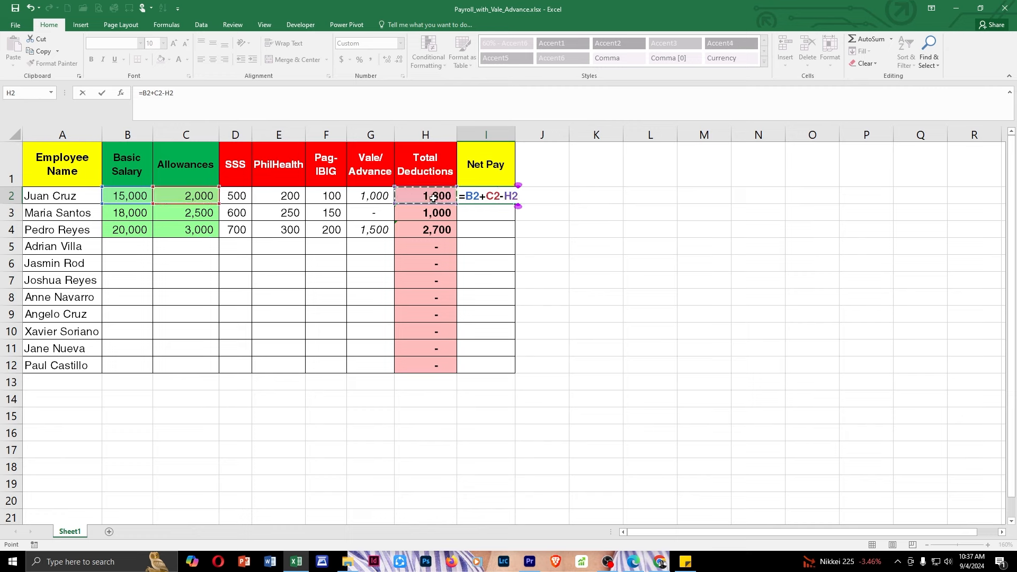
key("Return")
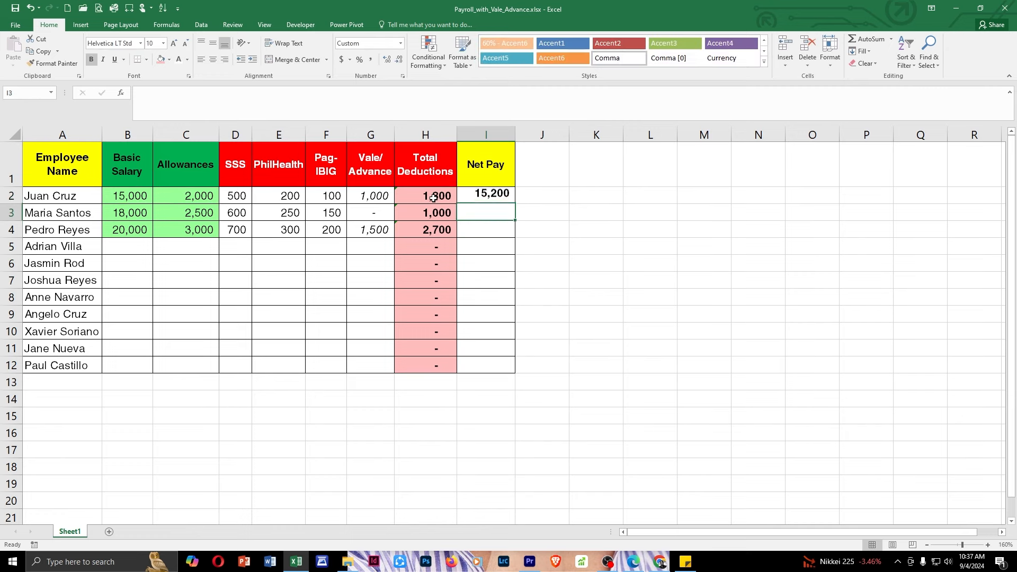
left_click(487, 201)
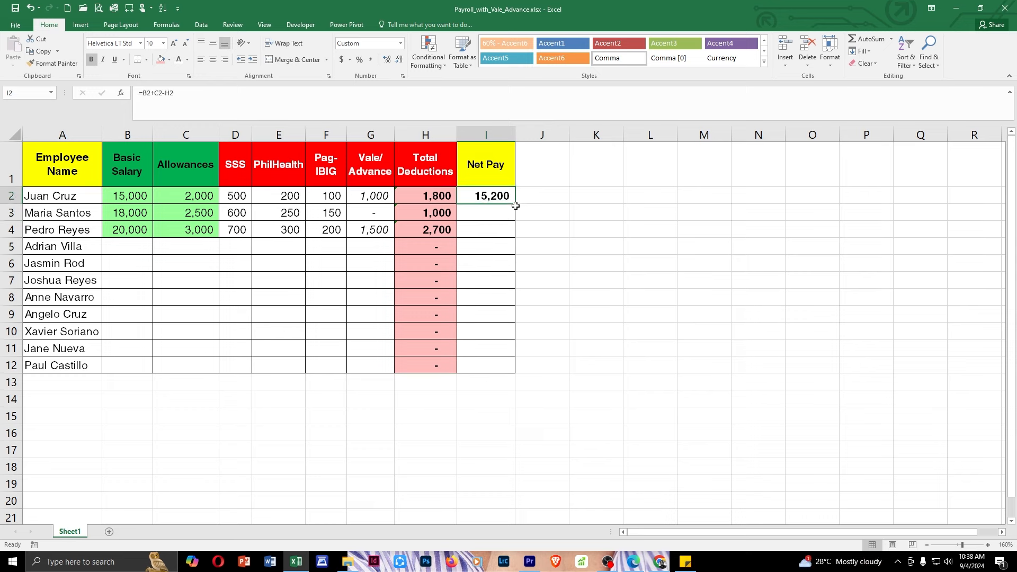
double_click(515, 203)
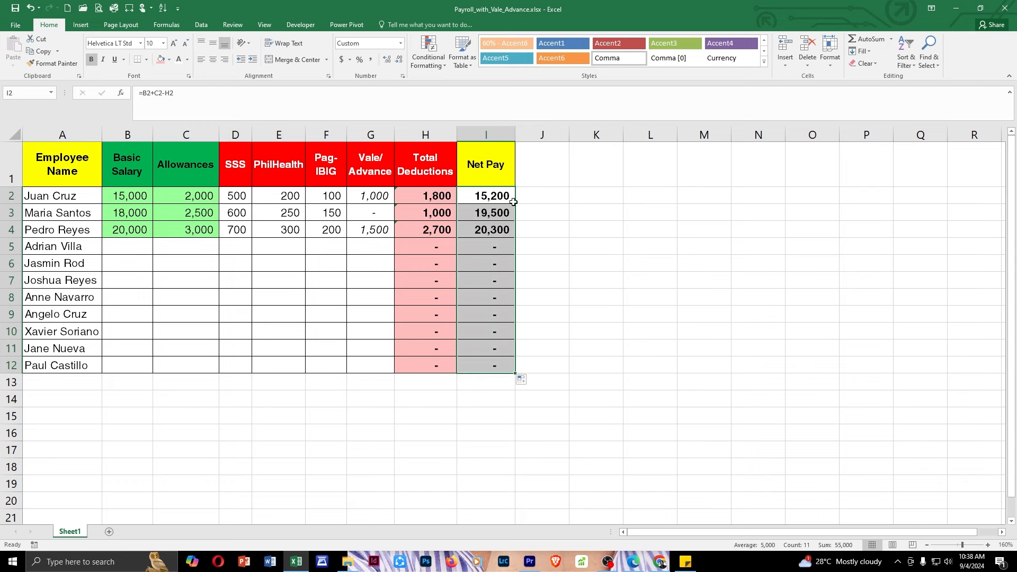
Set the Vale/Advance in G3 to 500 and check the total deductions and net pay in row 3.
left_click(365, 200)
key("Down")
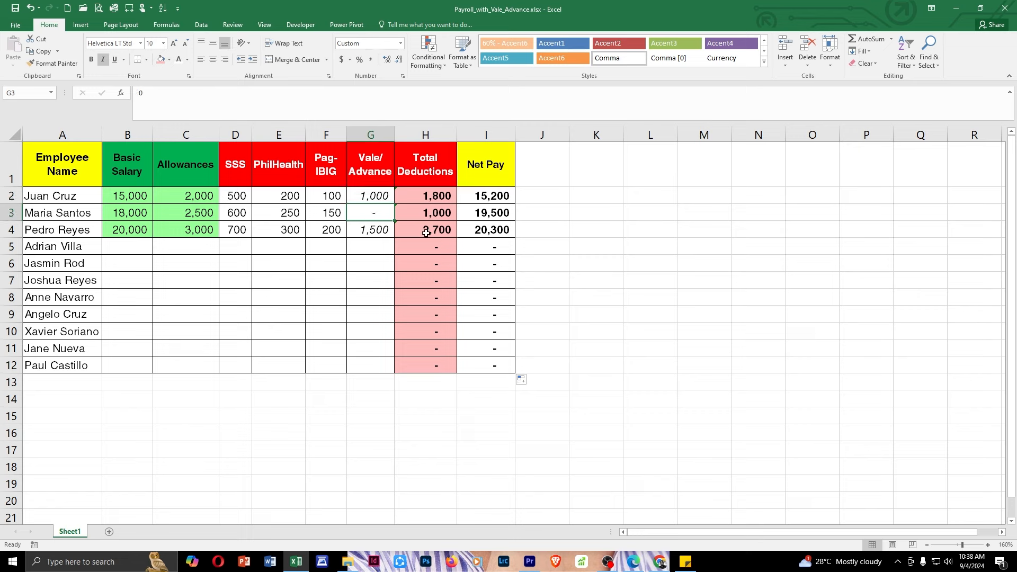
type("500")
key("Return")
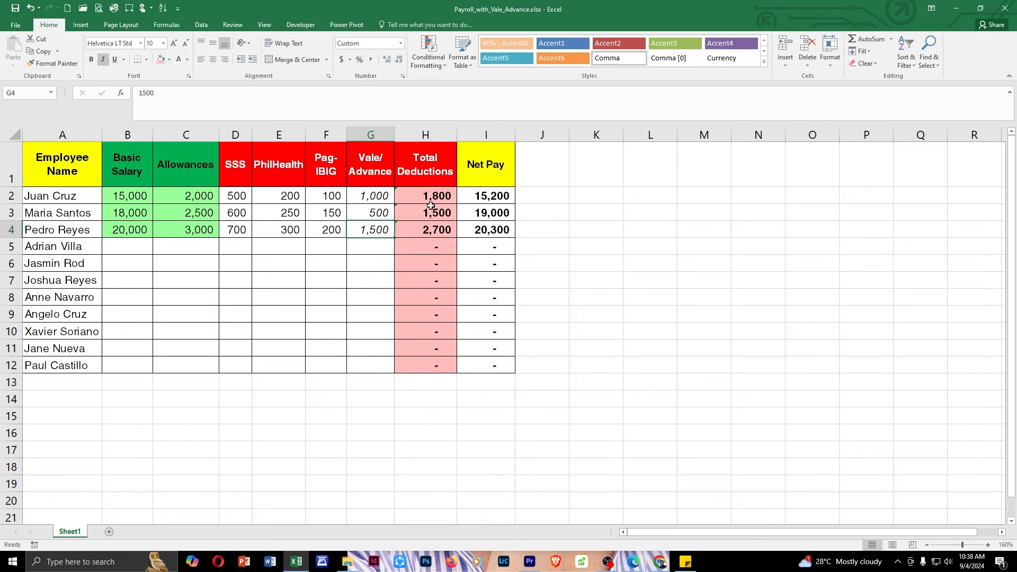
left_click(427, 229)
left_click(432, 218)
left_click(485, 217)
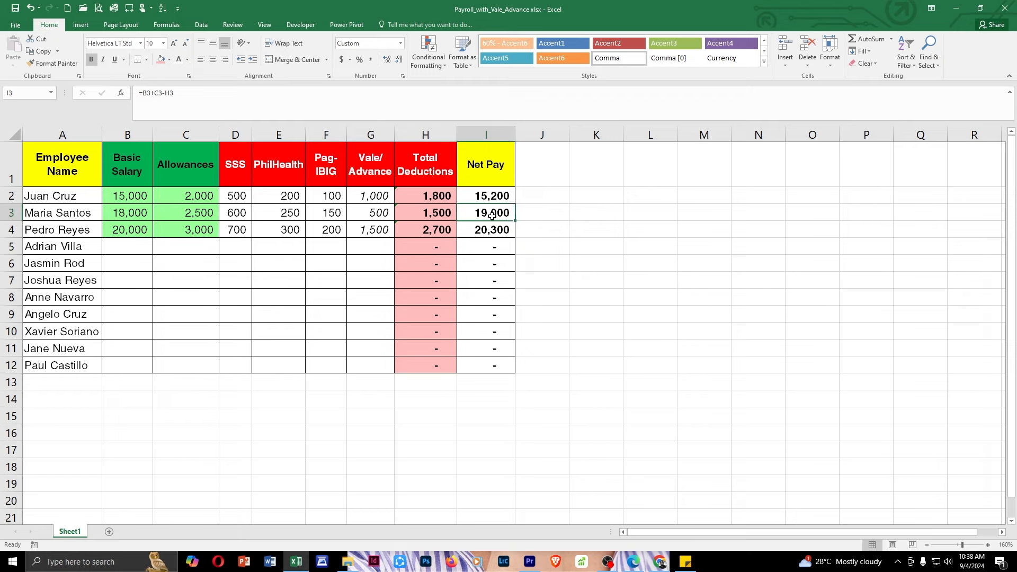
Fill in the row 5 payroll amounts in B5:G5 with 21000, 5000, 750, 350, 250 and 3000.
left_click(130, 246)
type("21000\t5000\t750\t350\t250")
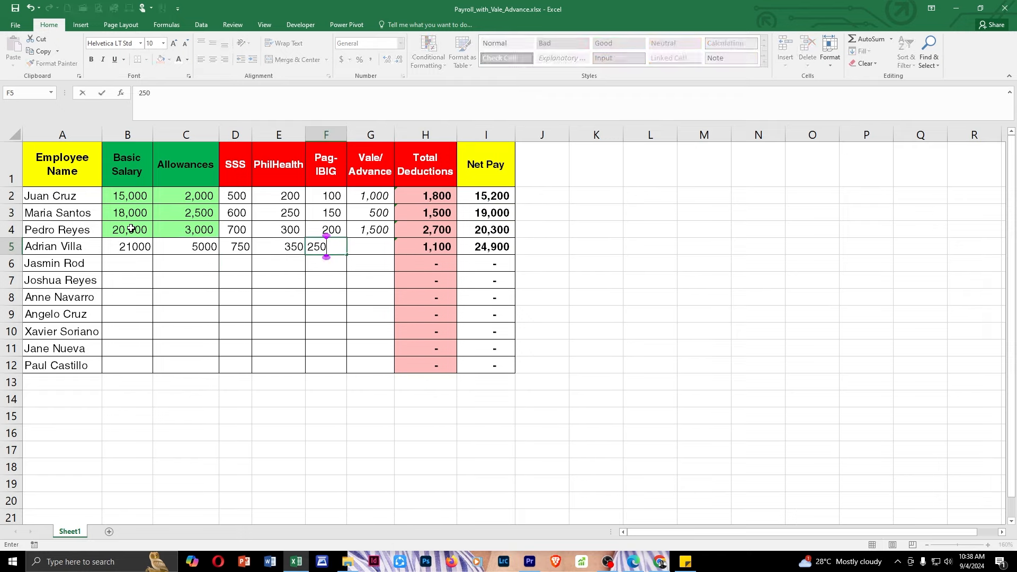
type("\t3000")
key("Return")
Fill B6:F6 with 25000, 5000, 1000, 500 and 300, and B7:G7 with 30000, 5000, 1500, 750, 500 and 2000.
type("25000\t5000\t1000\t500\t300")
key("Tab")
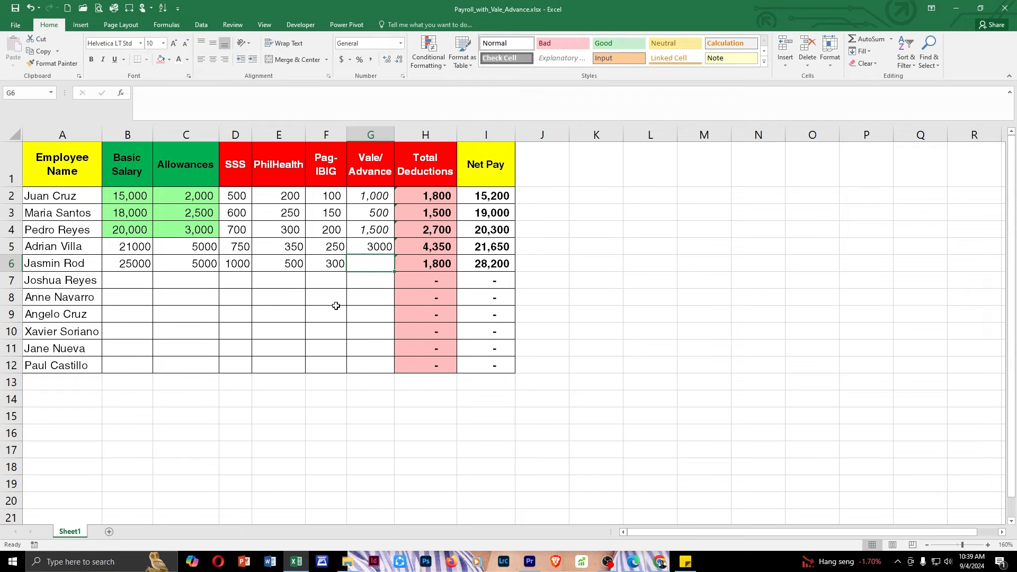
key("Return")
type("30000\t5000\t1500\t750\t500\t2000")
key("Return")
Add a Greater Than 2000 highlight rule to the Total Deductions column with light red fill and dark red text.
left_click(425, 134)
left_click(428, 53)
mouse_move(439, 85)
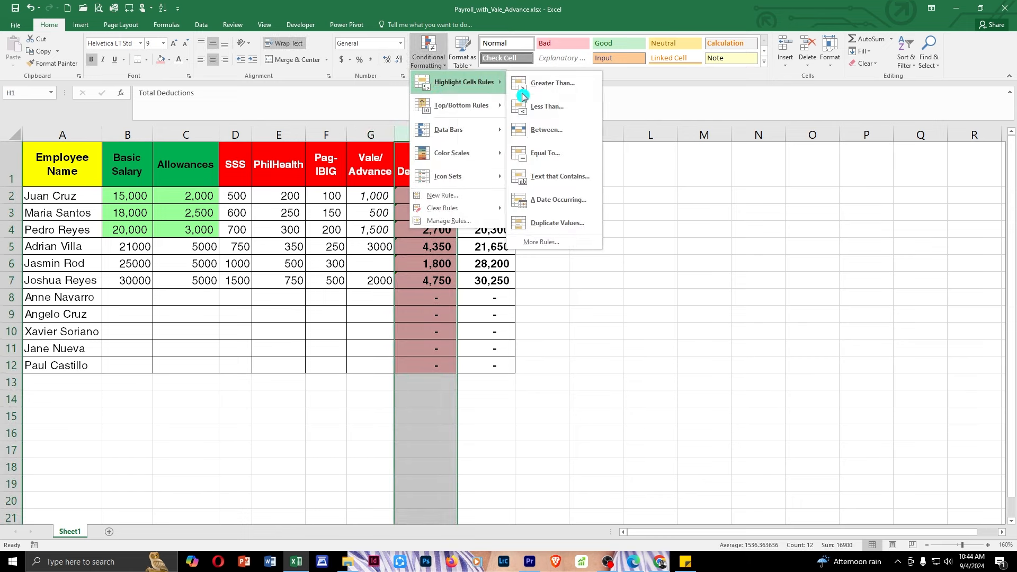
left_click(553, 83)
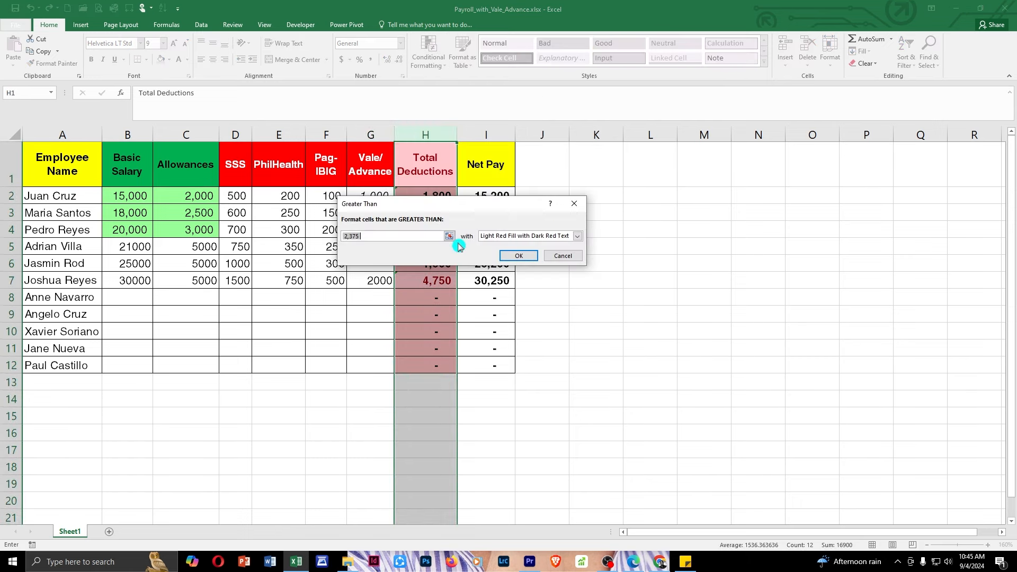
type("2000")
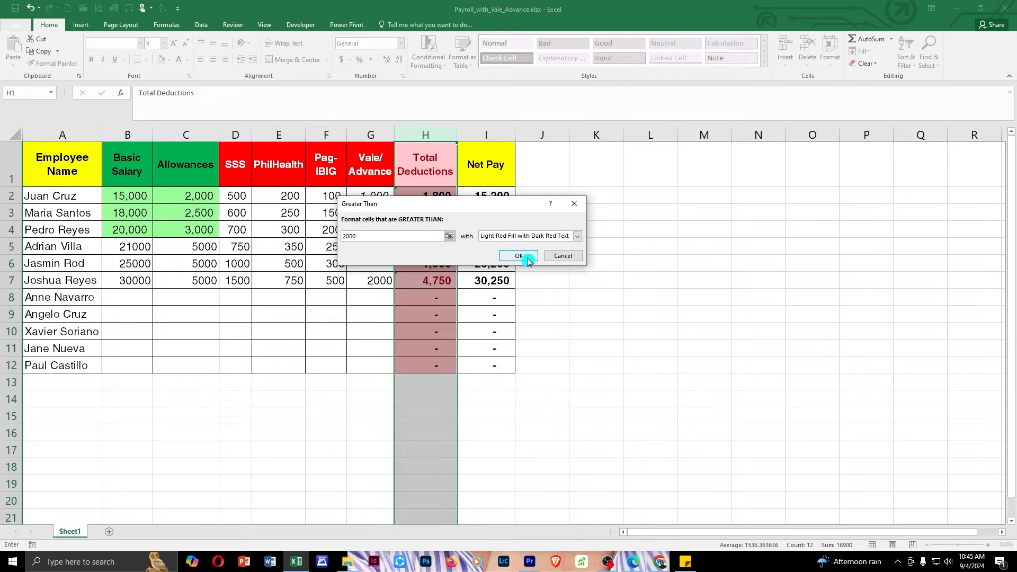
left_click(519, 256)
left_click(444, 235)
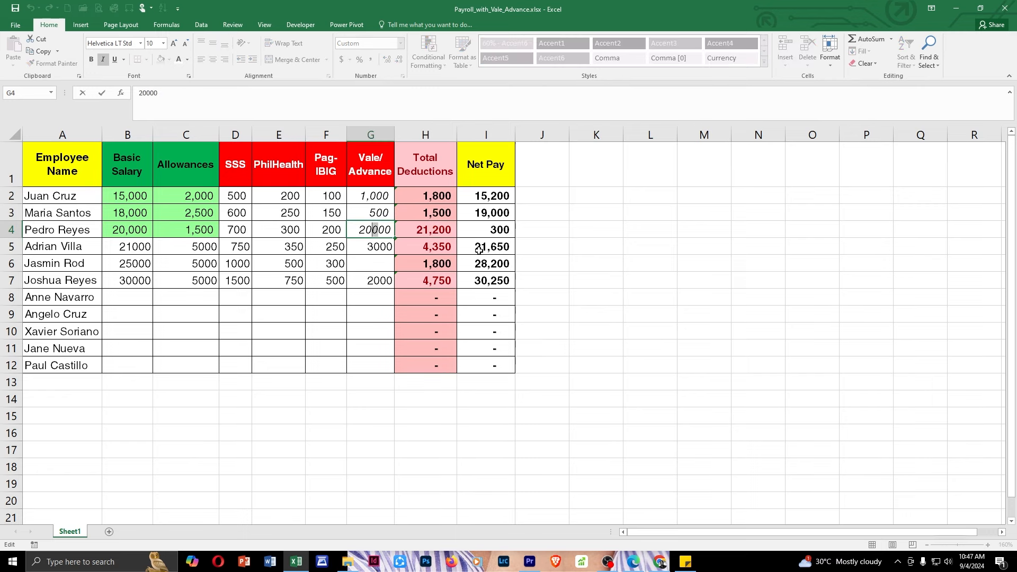
Change the Vale/Advance in G4 to 20500.
key("BackSpace")
type("5")
key("Return")
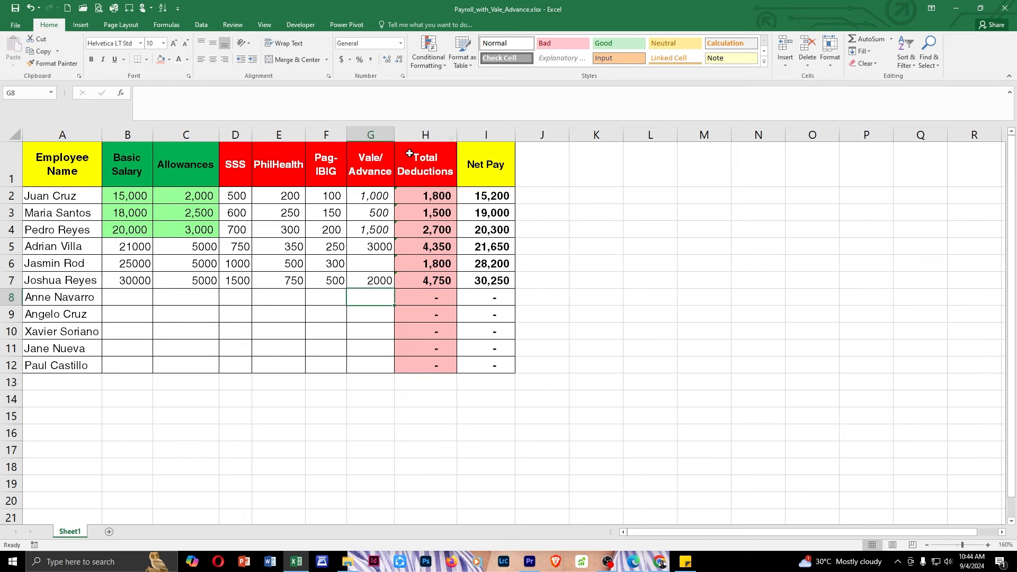
Highlight values greater than 2000 in column H, Total Deductions, using Light Red Fill with Dark Red Text.
left_click(427, 128)
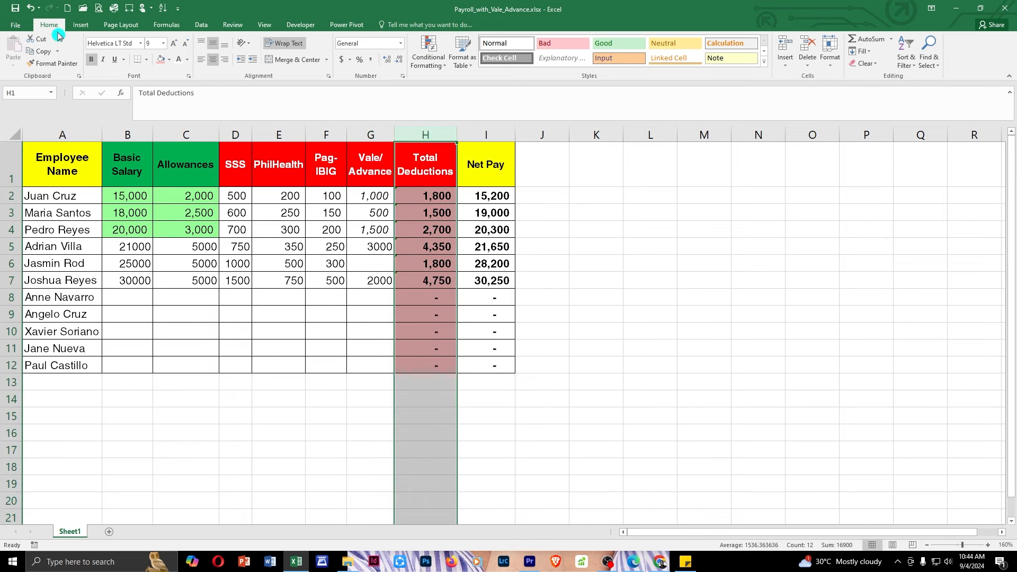
left_click(443, 67)
mouse_move(460, 83)
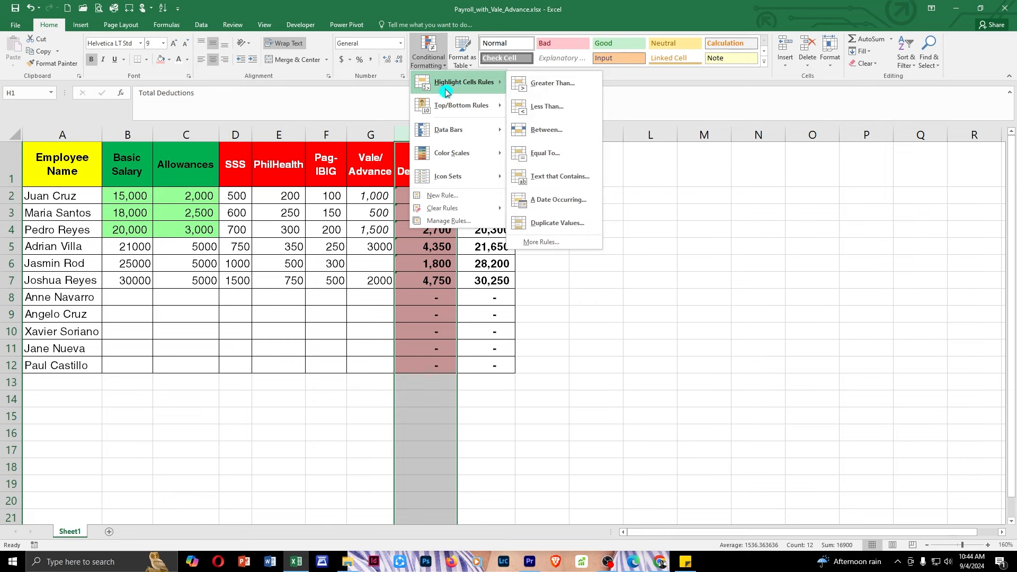
left_click(553, 83)
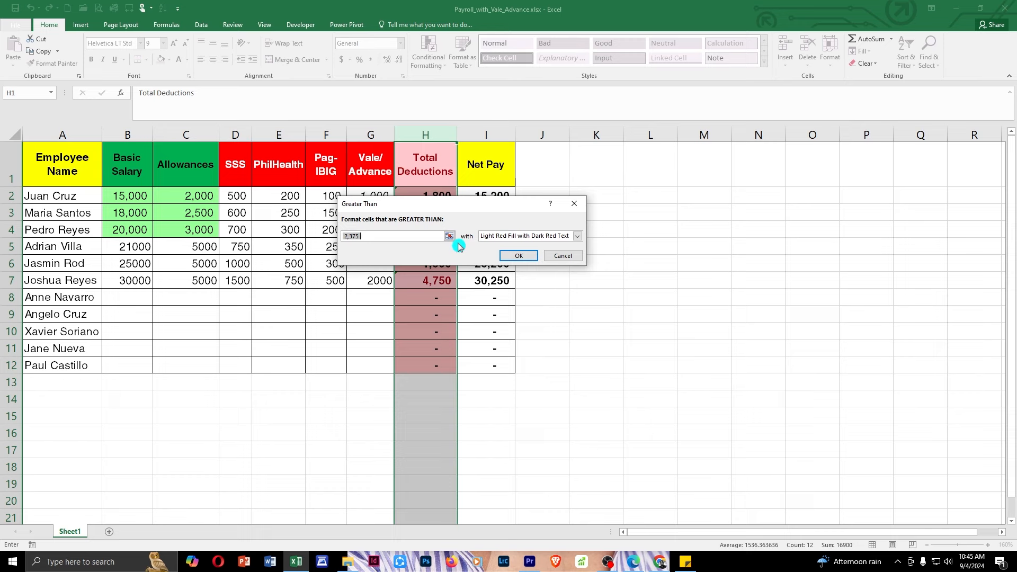
type("2000")
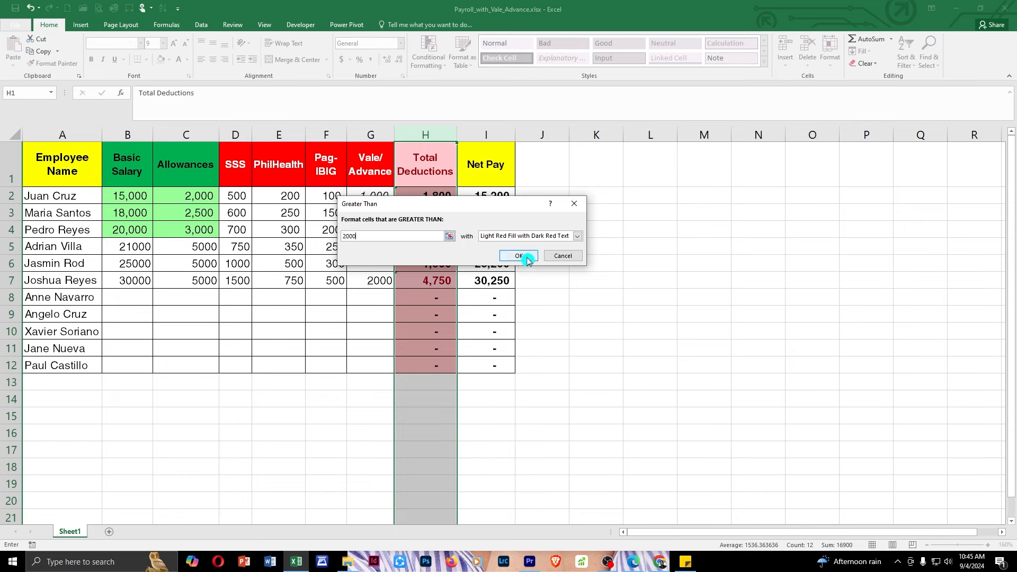
left_click(527, 259)
left_click(444, 235)
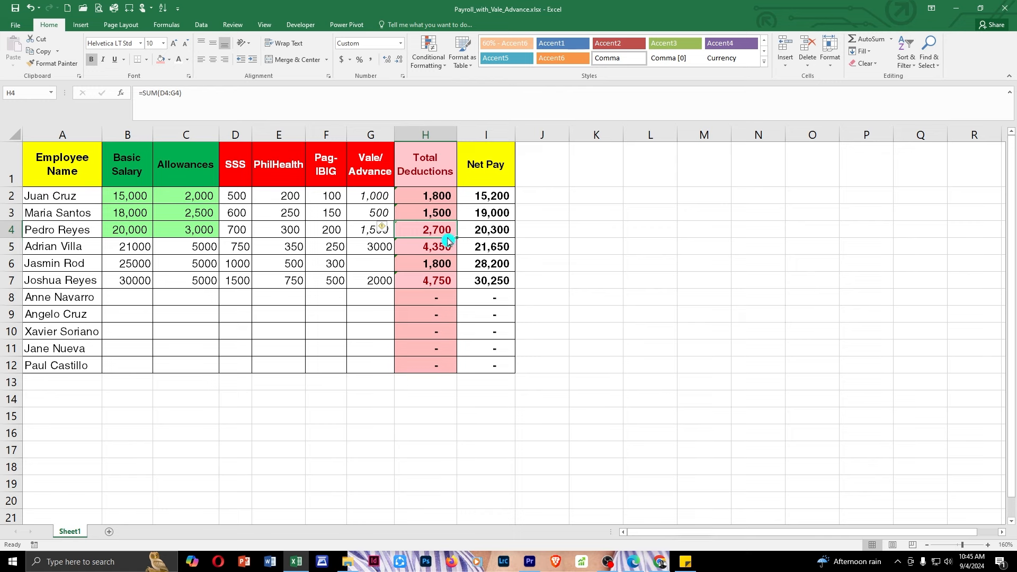
Highlight values less than 0 in column I, Net Pay, using Light Red Fill with Dark Red Text.
left_click(479, 134)
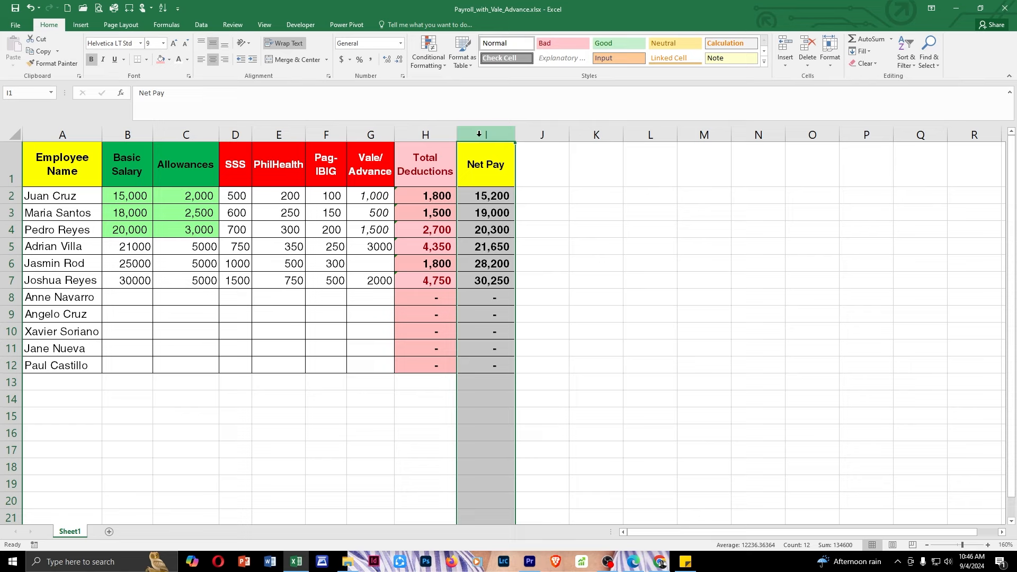
left_click(433, 62)
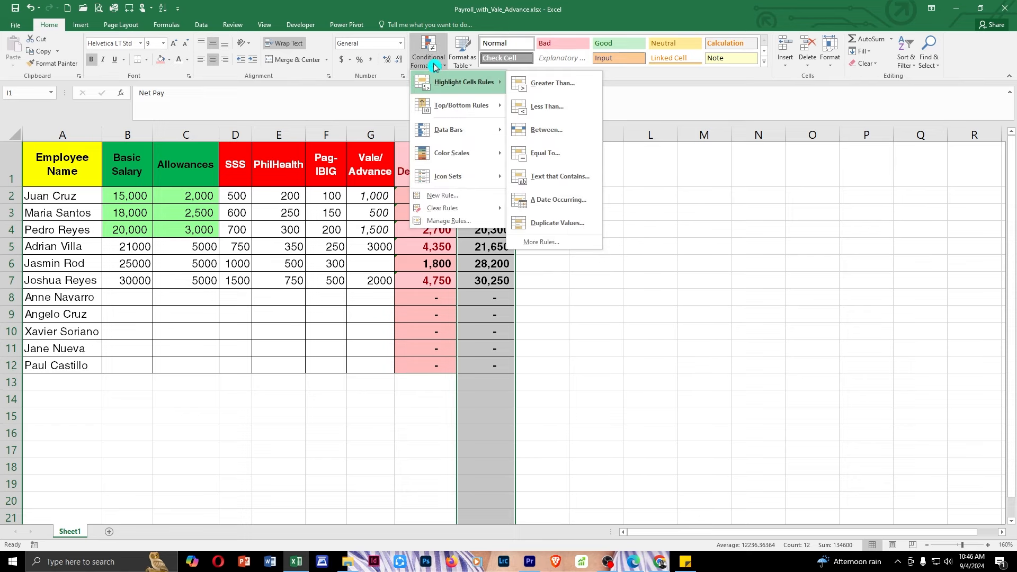
left_click(547, 106)
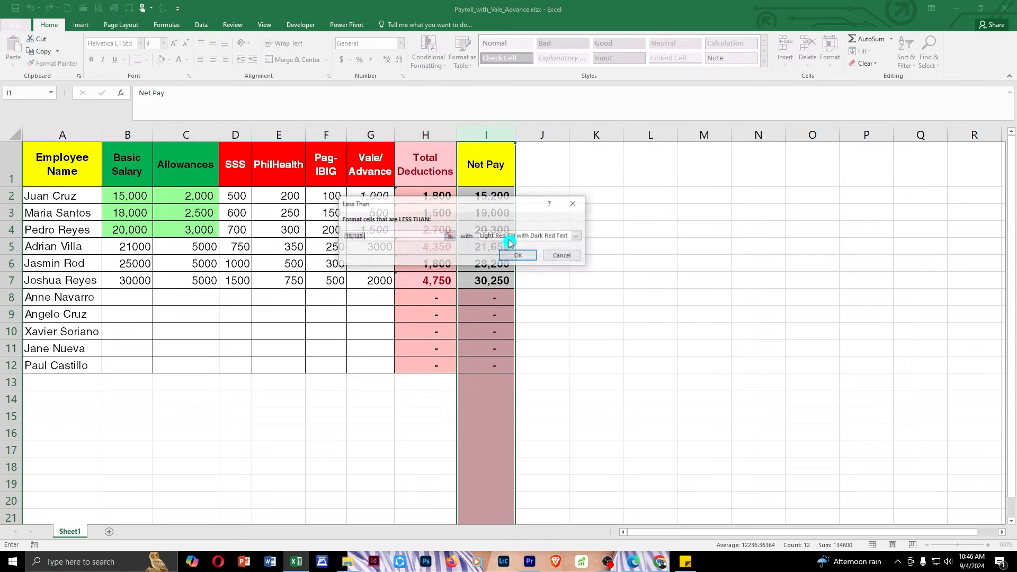
type("0")
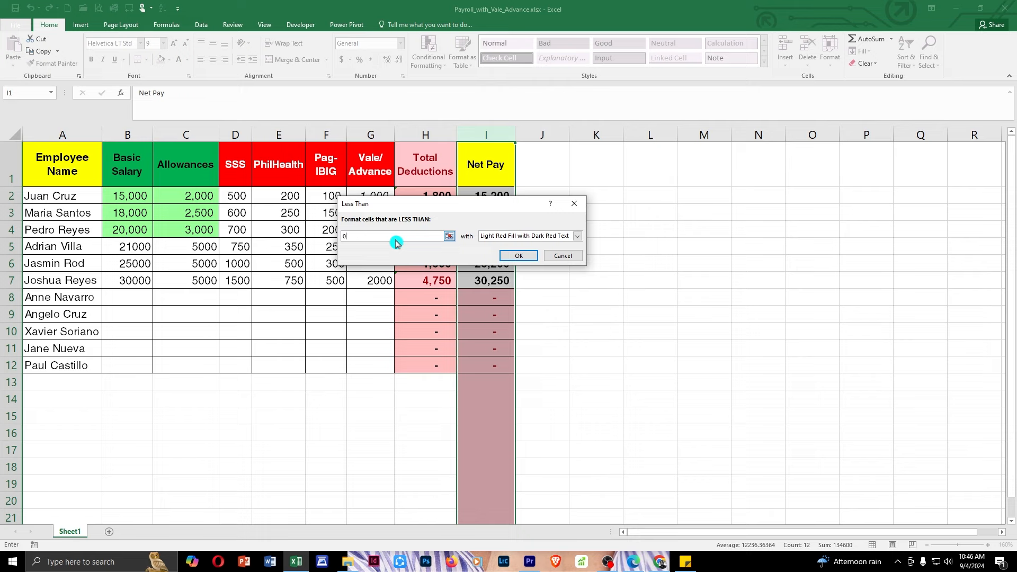
left_click(513, 257)
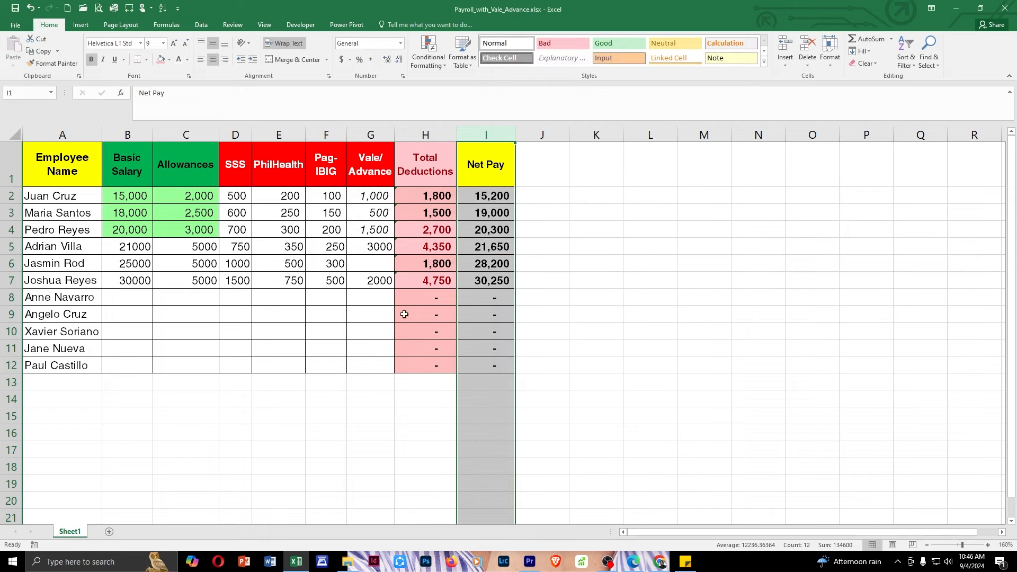
Set the Vale/Advance in G4 to 20,000 and the Allowances in C4 to 1,500.
left_click(368, 233)
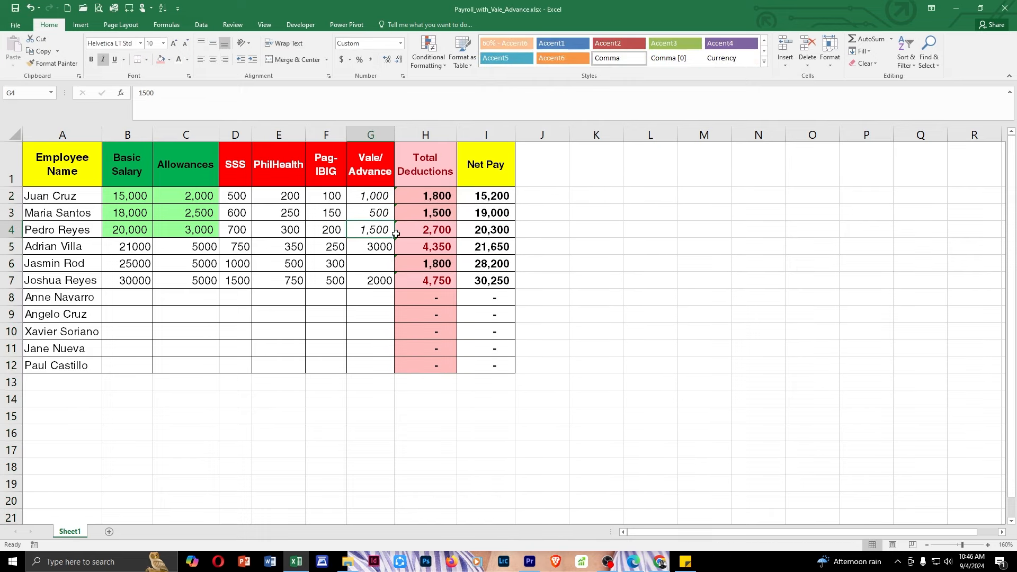
type("2")
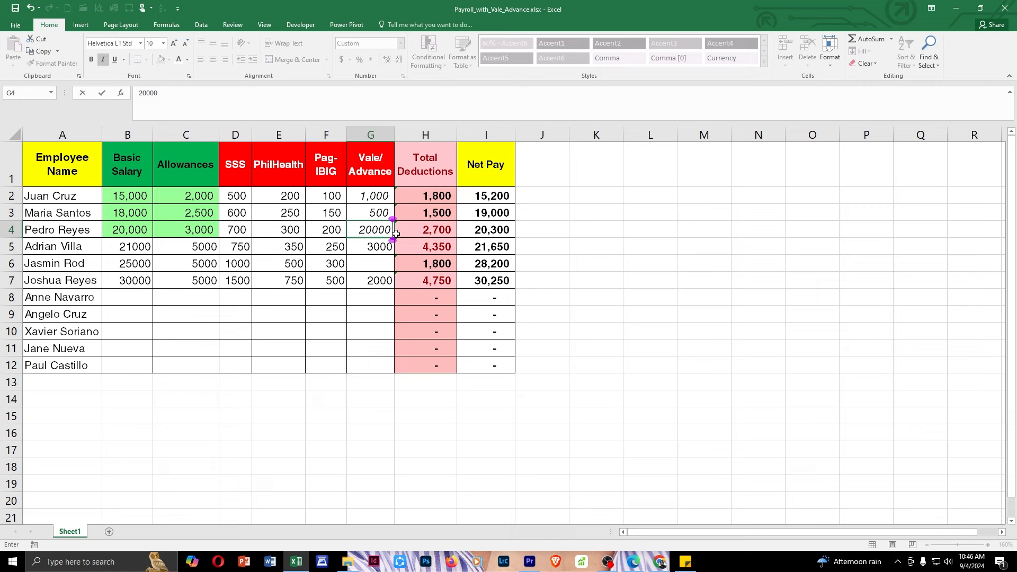
type("0,000")
key("Left")
key("Left")
key("Left")
key("Left")
type("1,50")
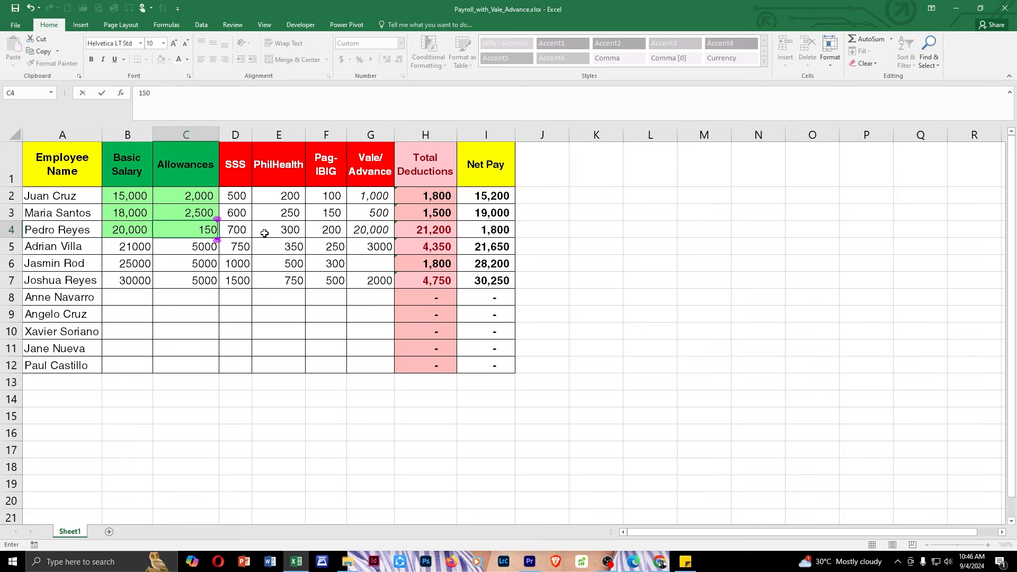
type("0")
key("Return")
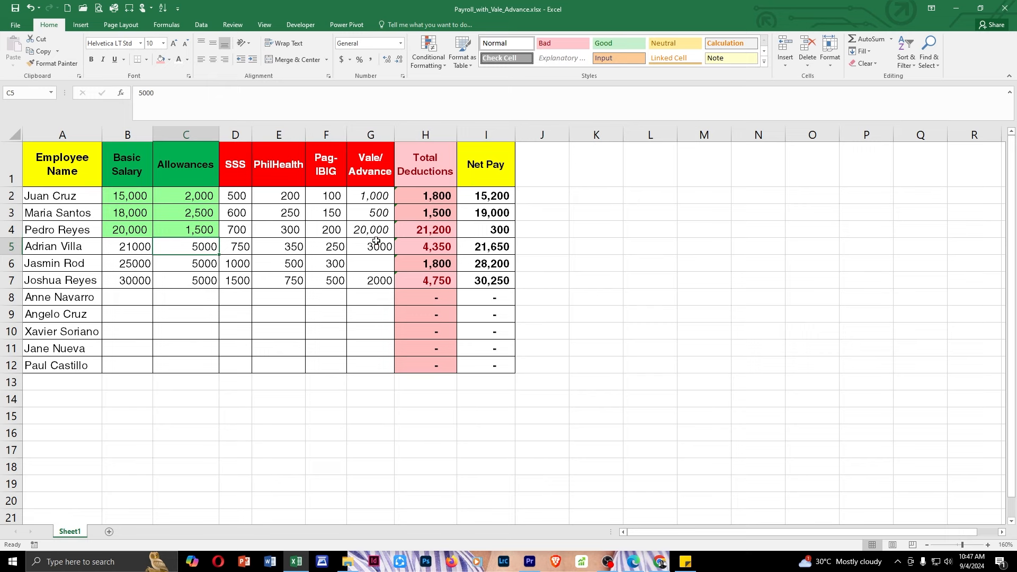
Raise the Vale/Advance in G4 to 20,500 to test the Net Pay highlight rule.
left_click(350, 235)
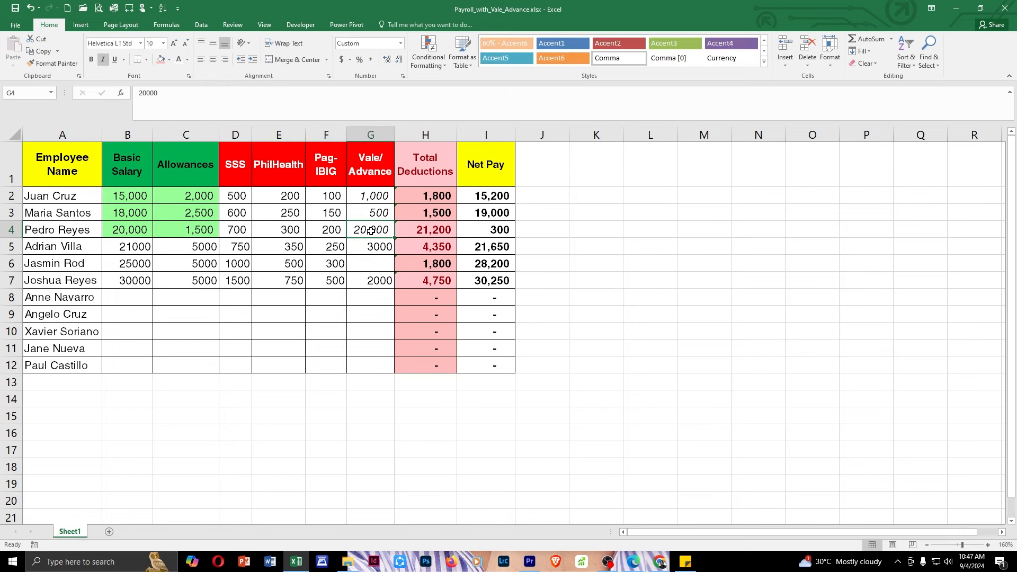
double_click(371, 231)
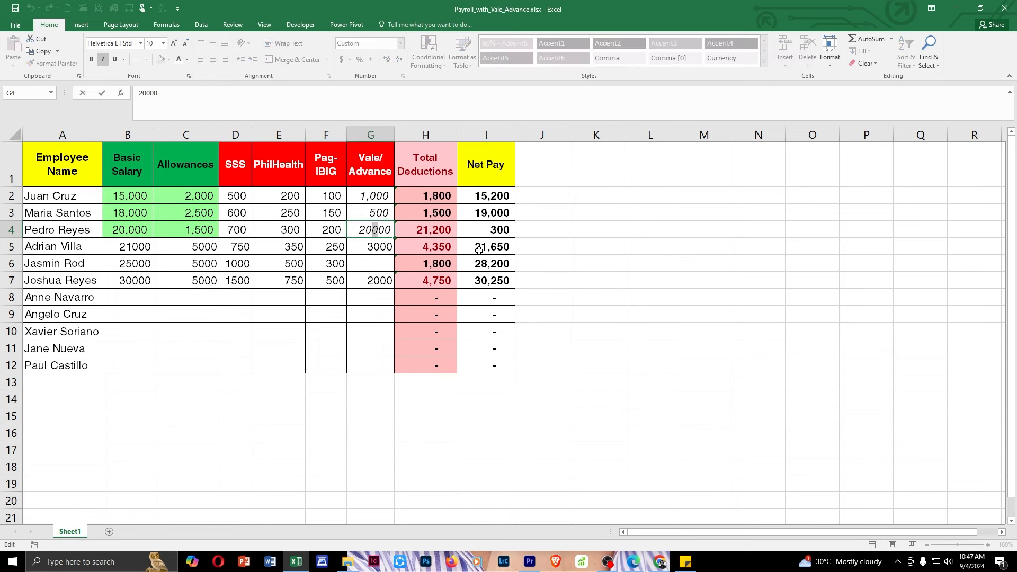
type("5")
key("Return")
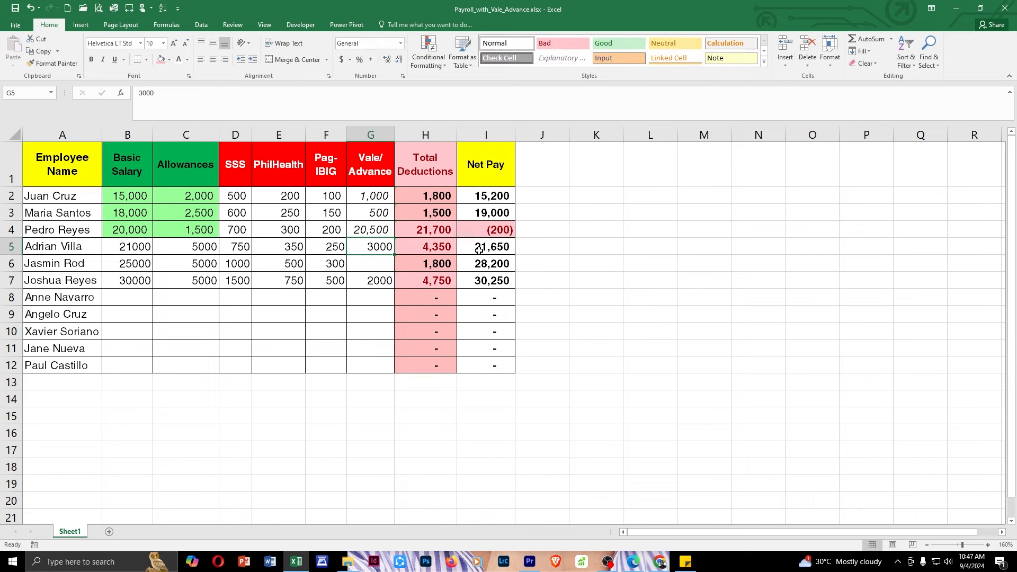
Examine the net pay in I4 and the deduction amounts and totals in rows 2 to 7.
left_click(483, 233)
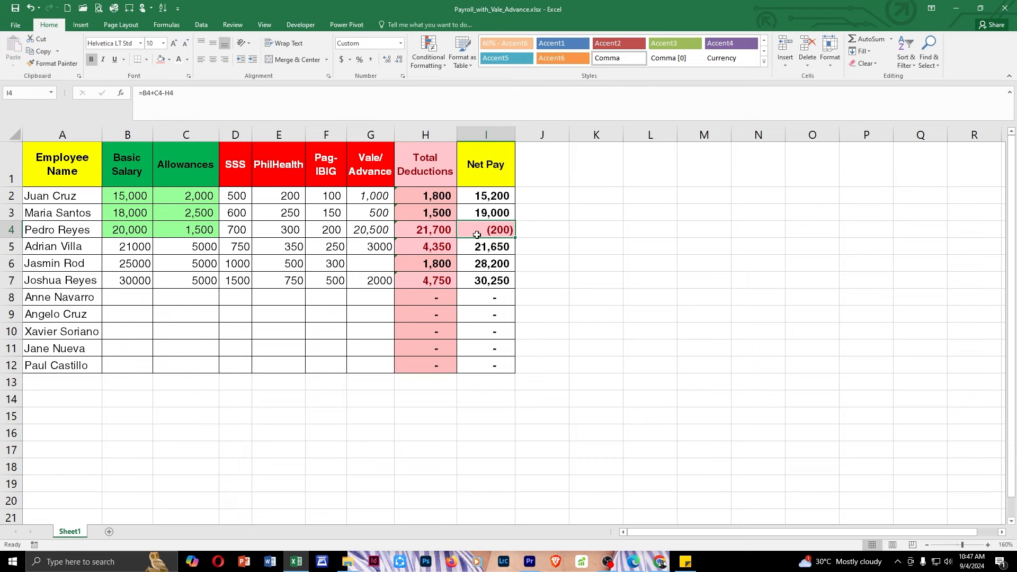
left_click(479, 198)
left_click(365, 230)
left_click(324, 227)
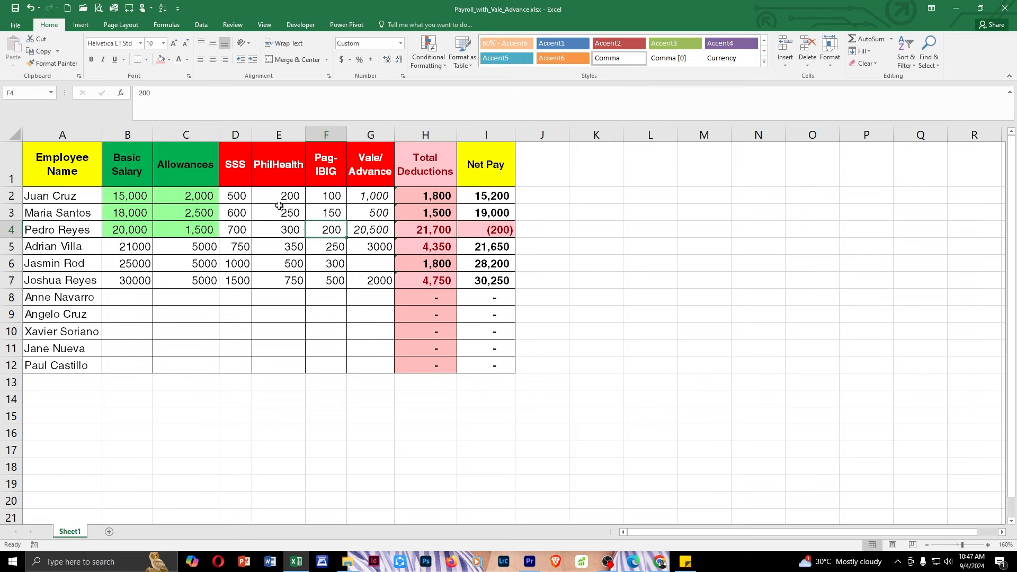
left_click(270, 196)
left_click(284, 254)
left_click(324, 278)
left_click(377, 267)
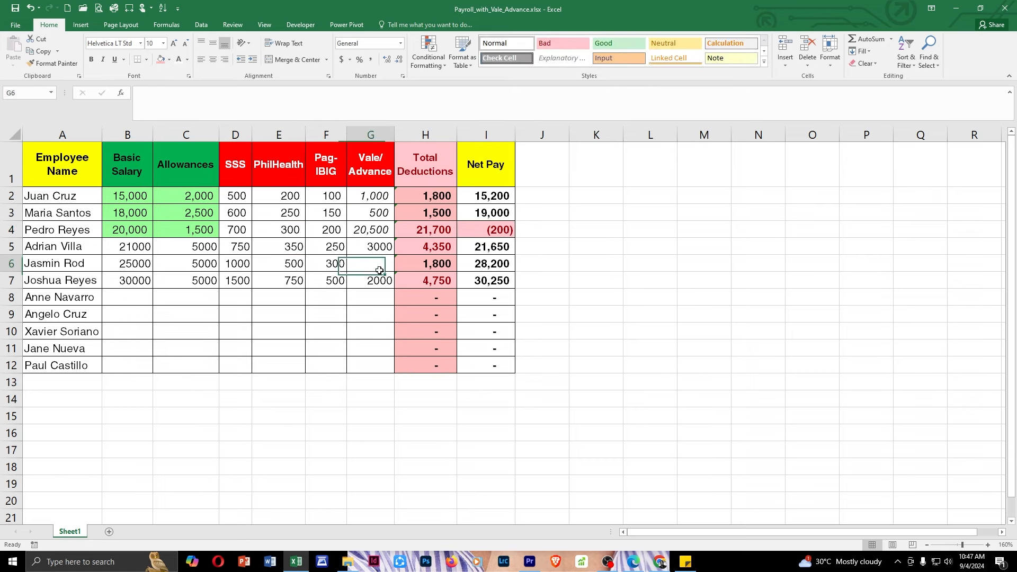
left_click(402, 280)
left_click(439, 259)
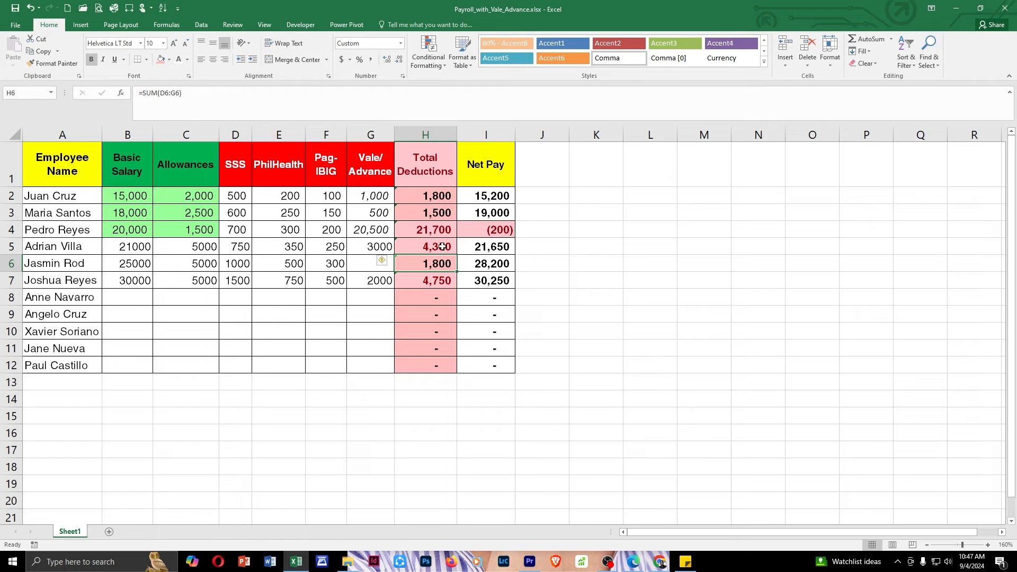
left_click(437, 241)
left_click(434, 211)
left_click(374, 205)
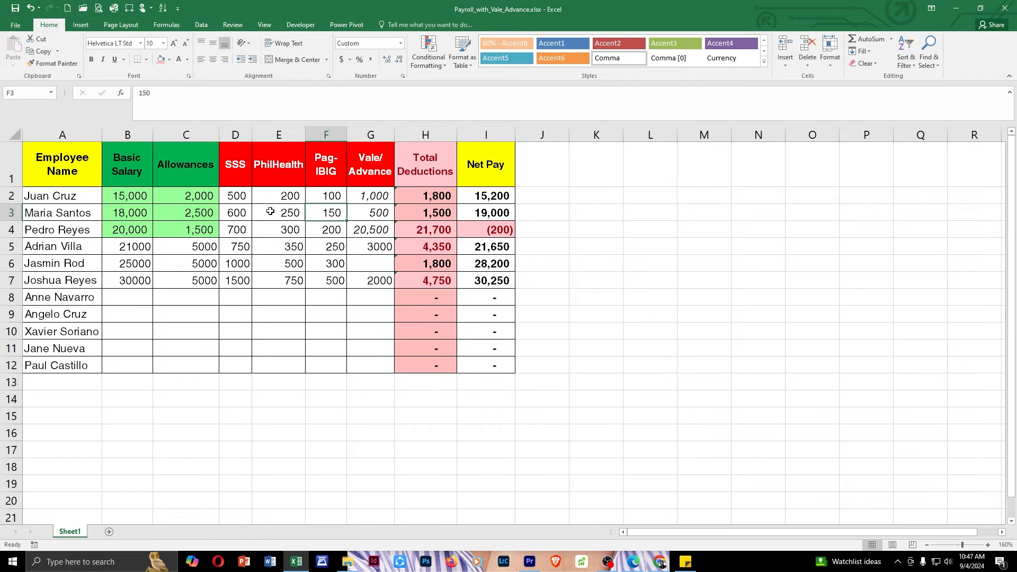
left_click(247, 260)
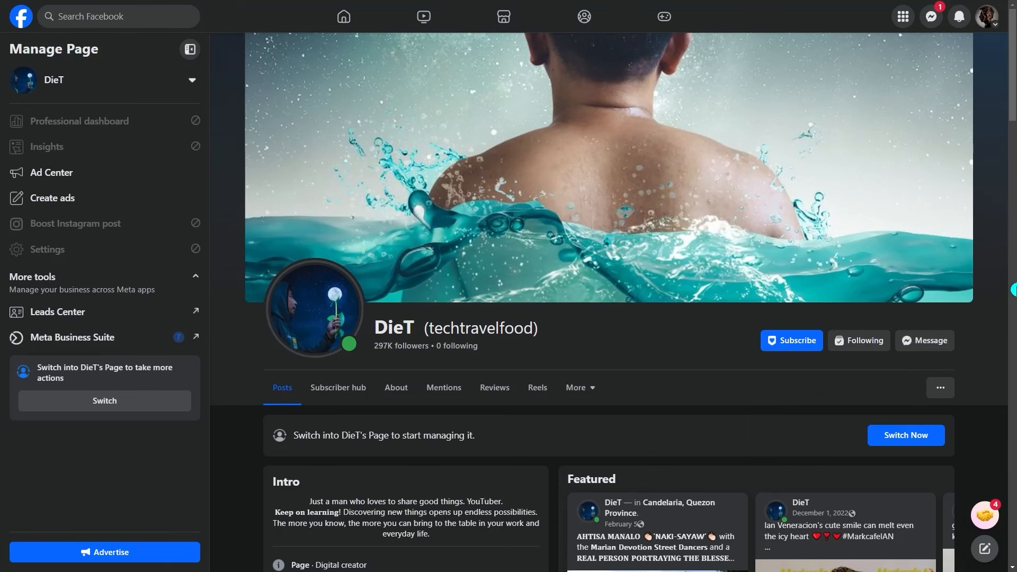
scroll(1011, 93, "down", 2)
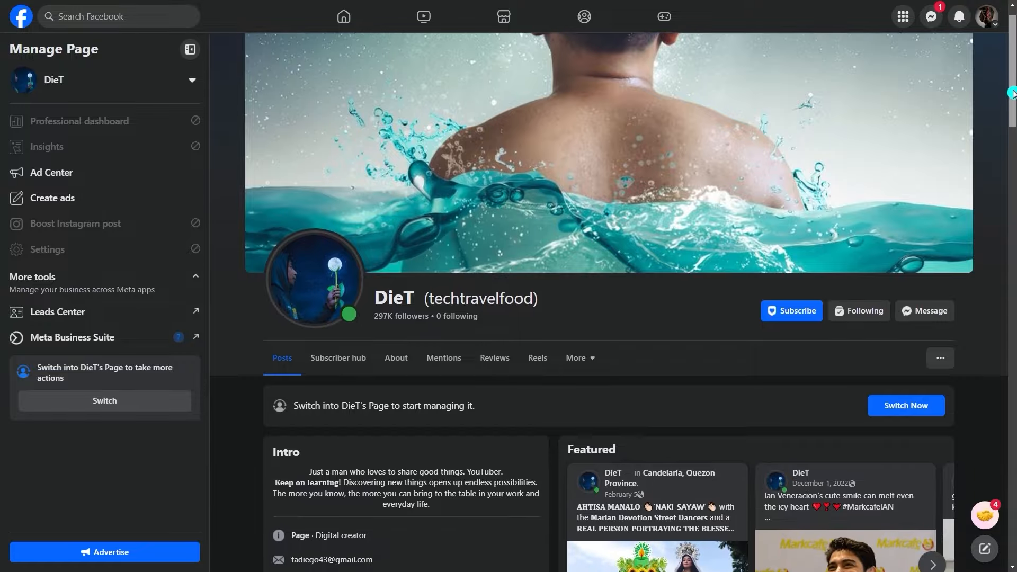
scroll(1011, 93, "down", 2)
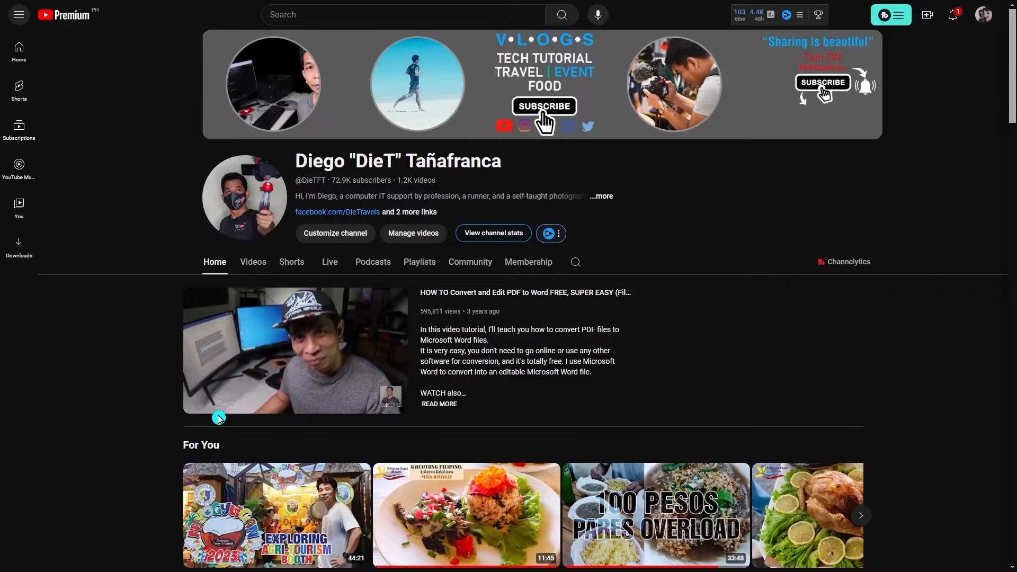
scroll(218, 418, "down", 15)
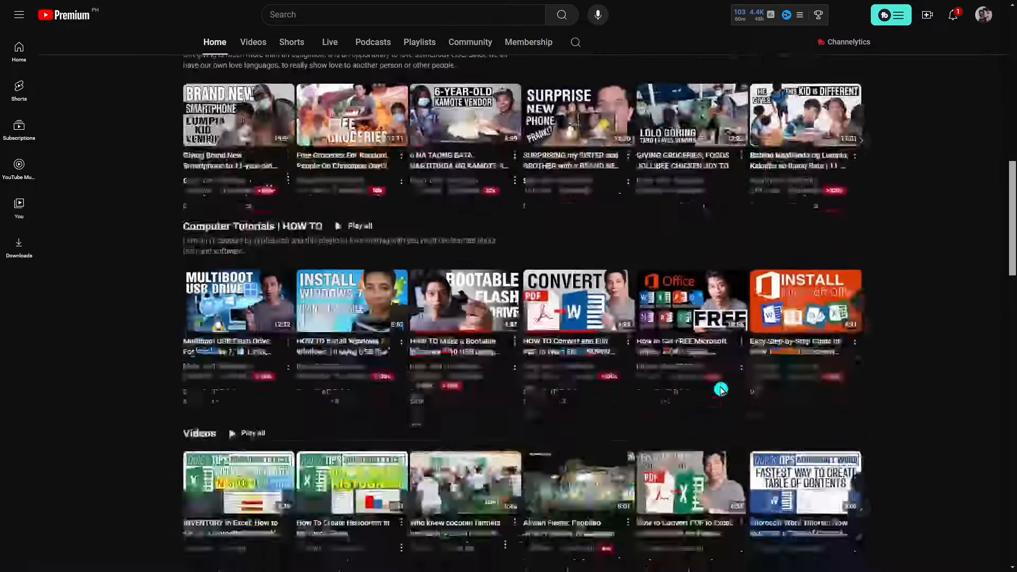
scroll(720, 389, "down", 4)
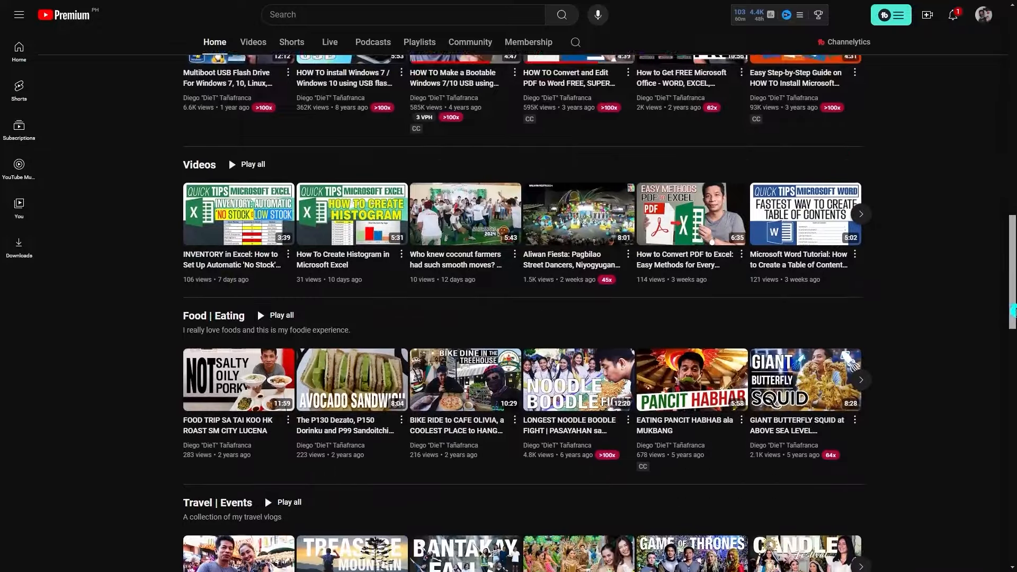